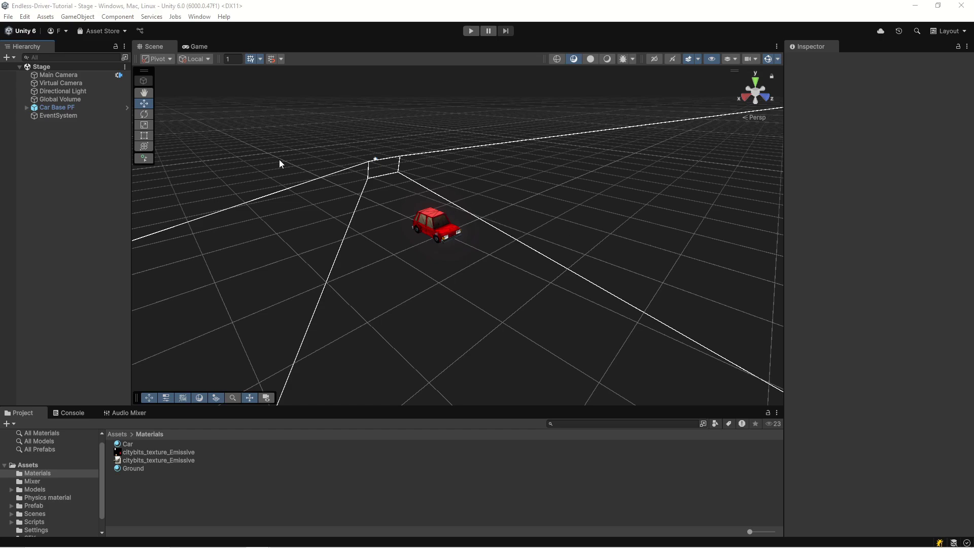
Open the GameObject menu in the menu bar to see the creatable objects.
click(77, 16)
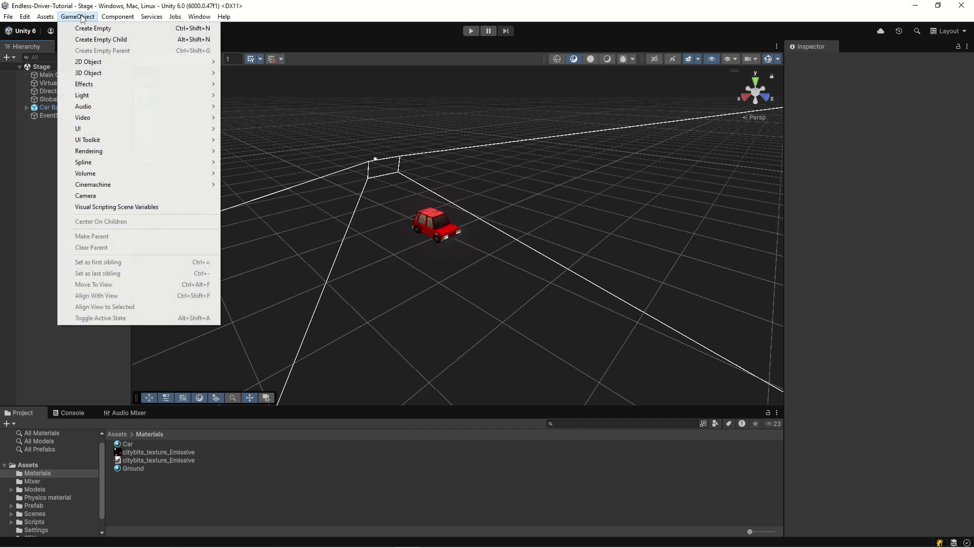
Add a UI Canvas and move it to the top of the Stage hierarchy.
mouse_move(119, 130)
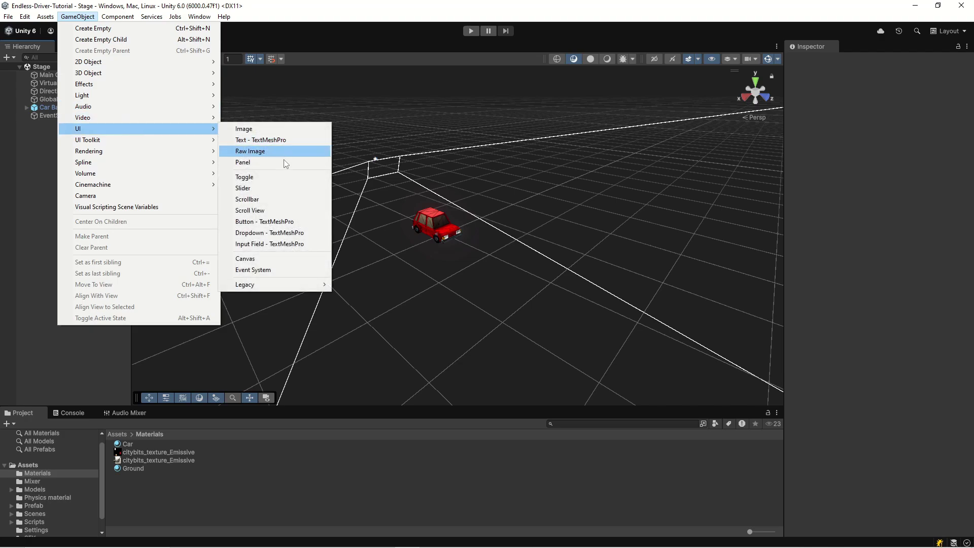
click(283, 258)
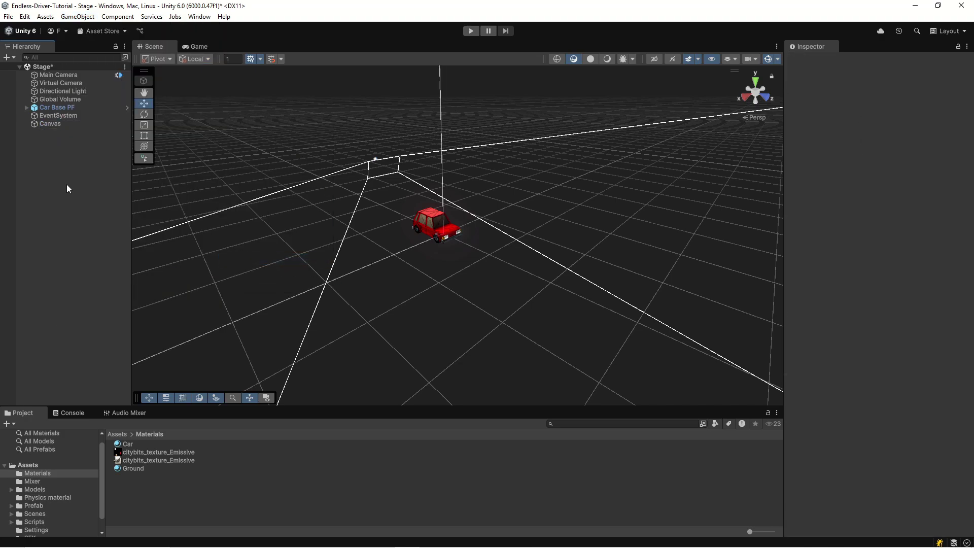
drag(65, 73, 66, 72)
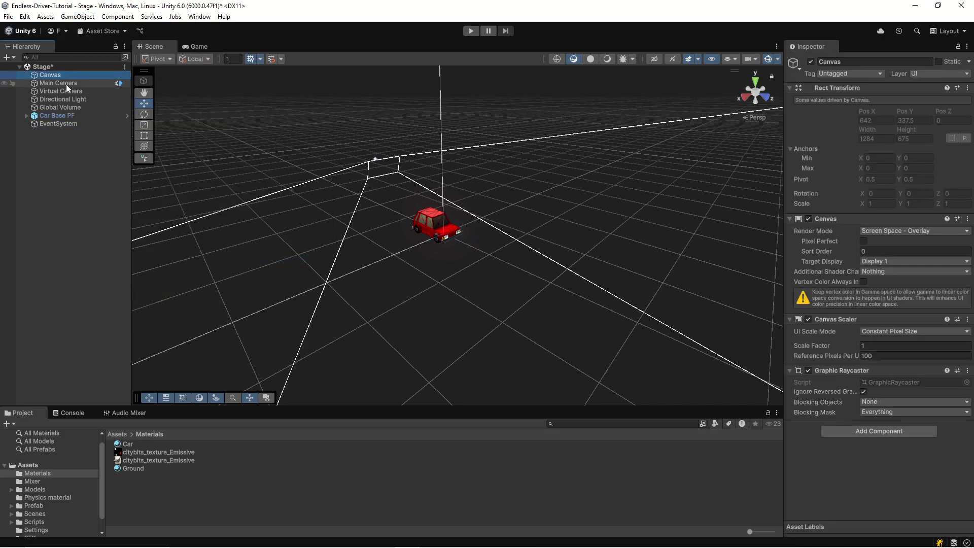
Dock the Game view right of the Scene view, widen it, and select the Canvas.
click(198, 47)
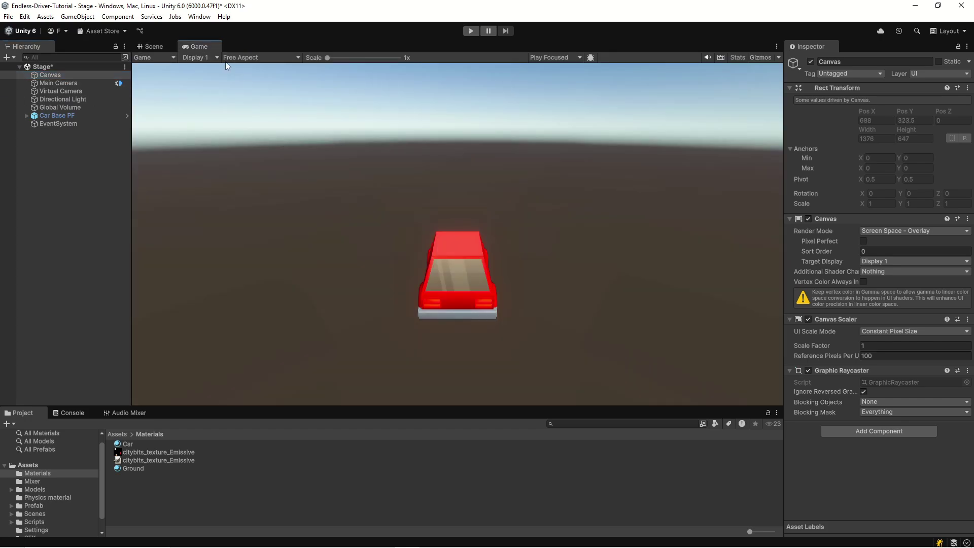
drag(199, 47, 675, 232)
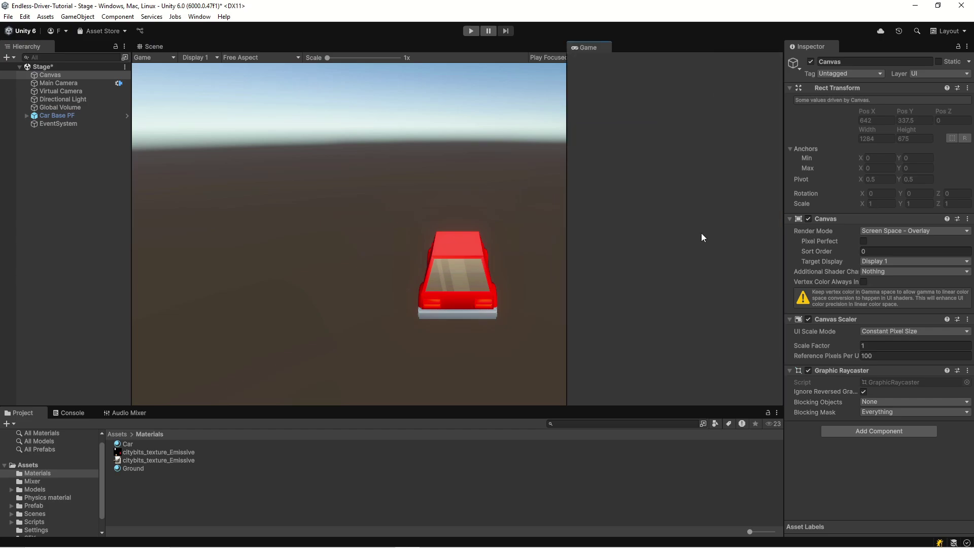
drag(566, 179, 455, 182)
click(63, 191)
click(53, 76)
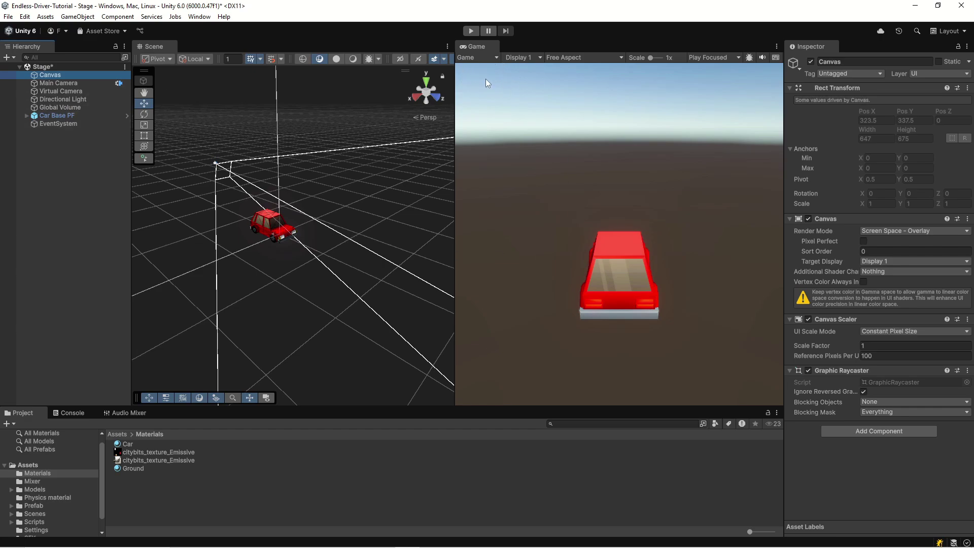
click(76, 16)
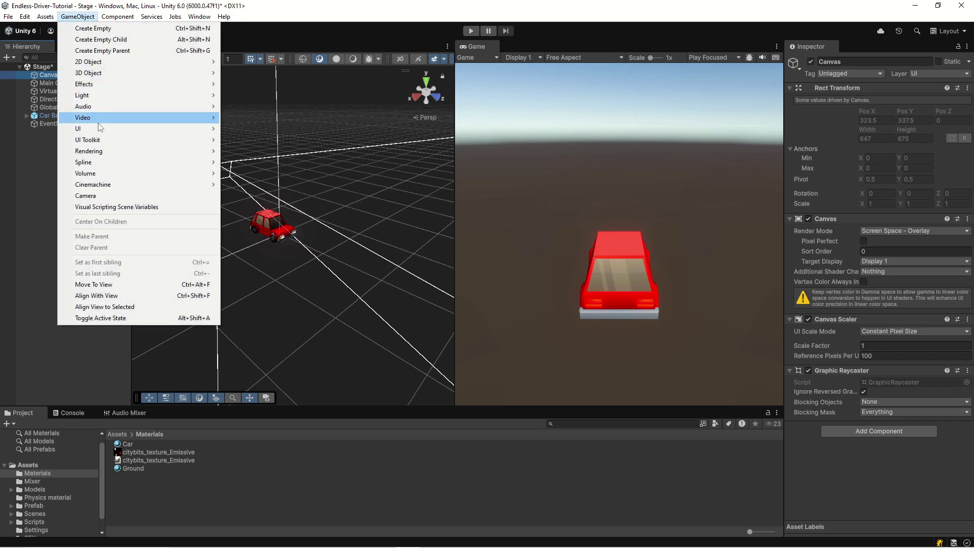
Add a UI Panel under the Canvas and pick red as its colour.
mouse_move(104, 128)
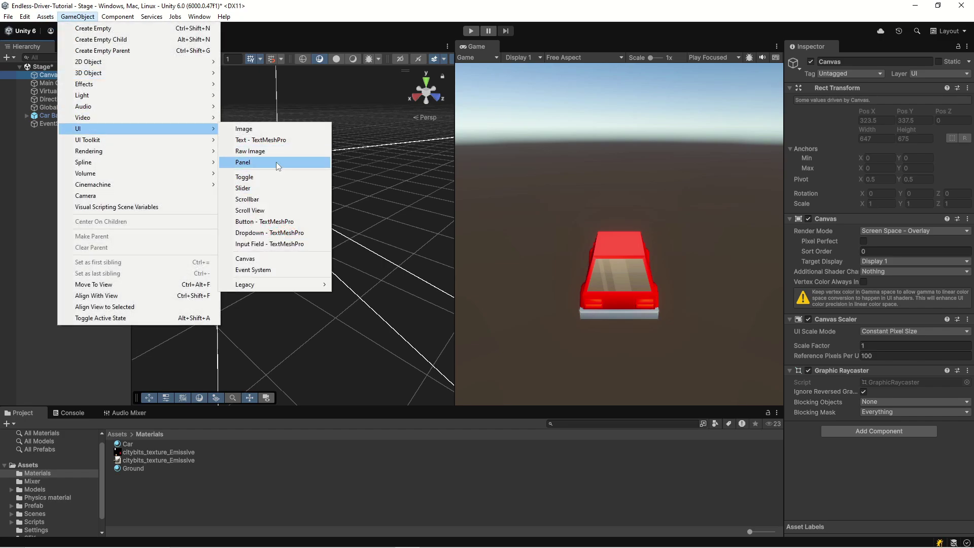
click(276, 162)
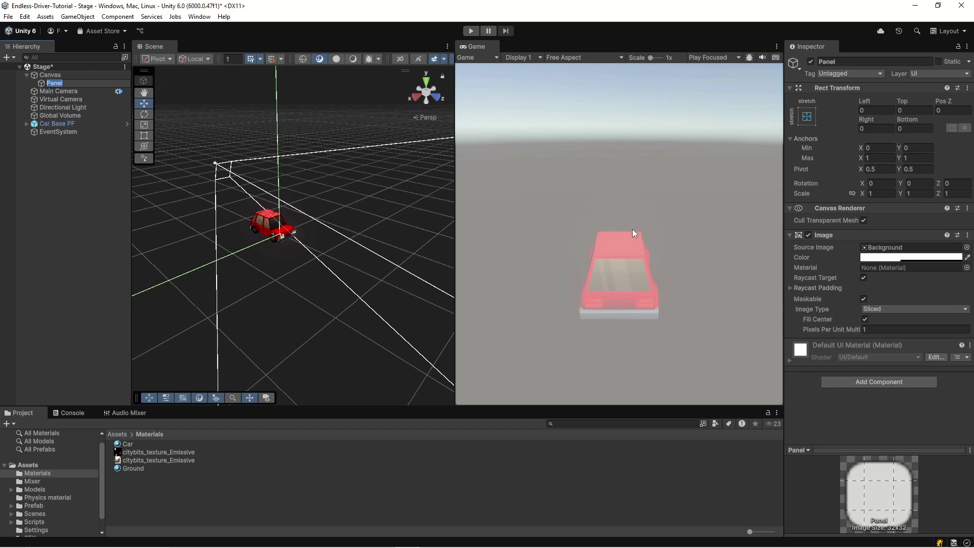
click(897, 257)
drag(894, 331, 943, 306)
Make the Panel's red colour fully opaque with alpha 100.
click(964, 250)
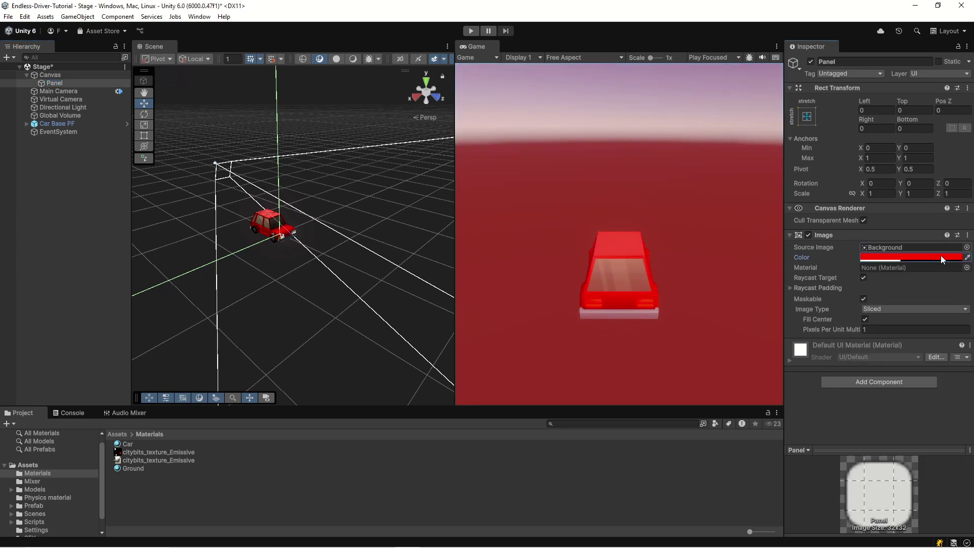
click(906, 259)
drag(890, 459, 969, 457)
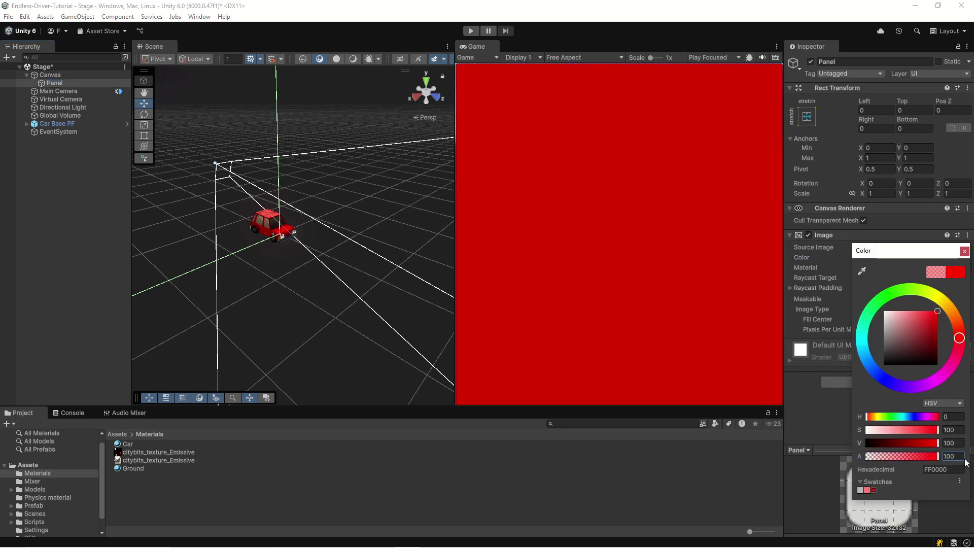
click(963, 252)
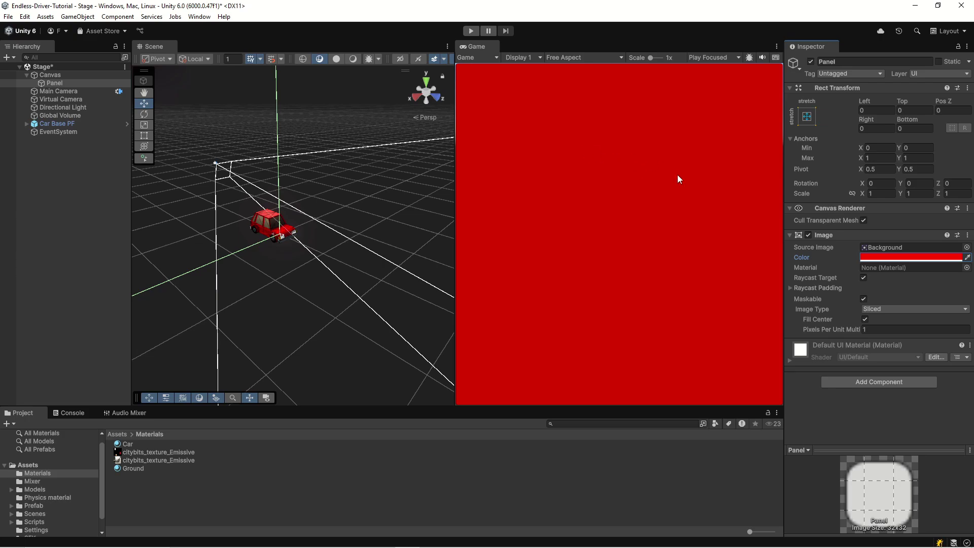
Apply the middle-centre anchor preset to the Panel.
click(807, 116)
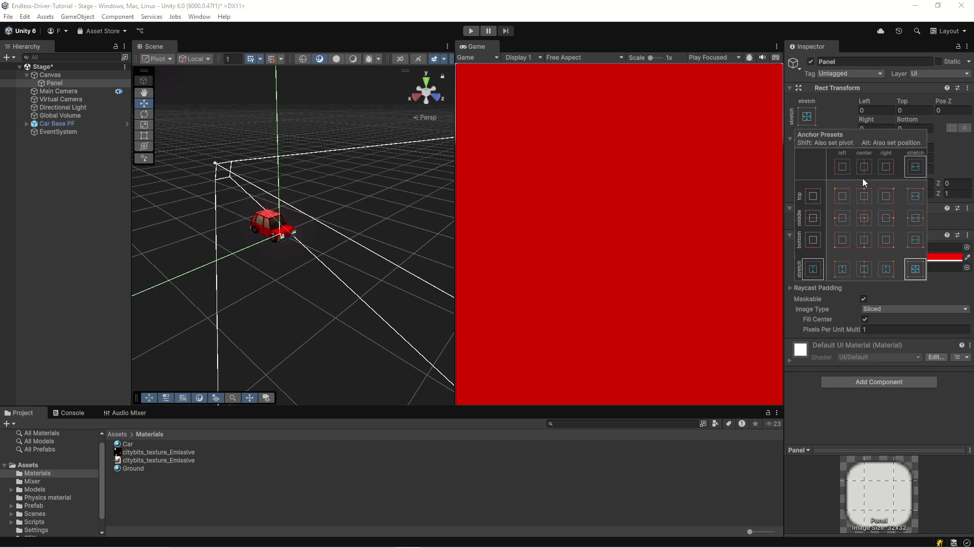
click(867, 218)
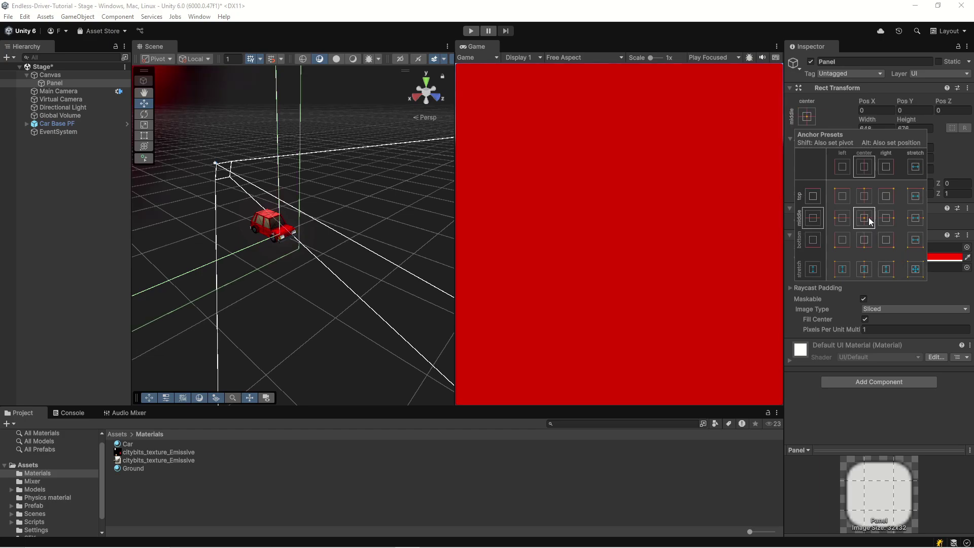
click(841, 122)
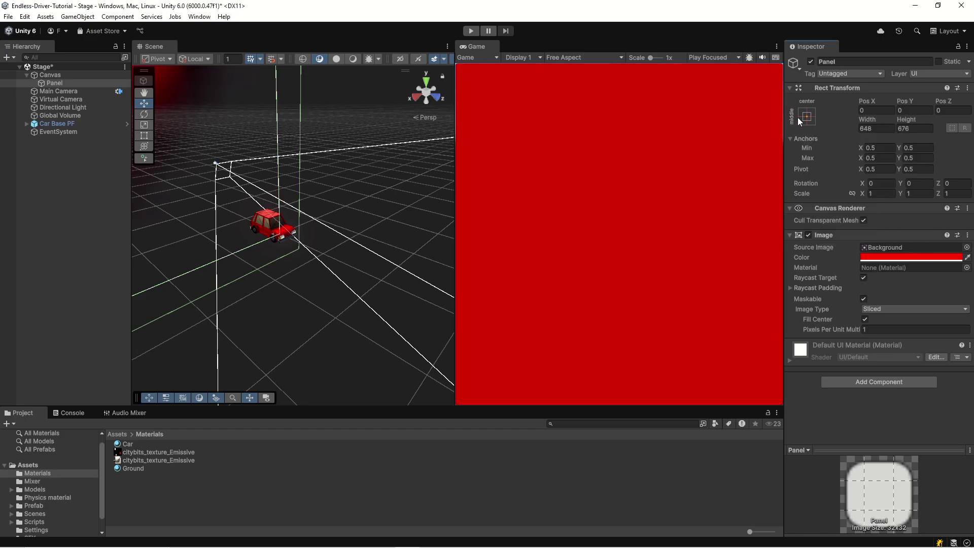
Size the Panel to width 100 and height 50, then frame the Canvas.
click(867, 128)
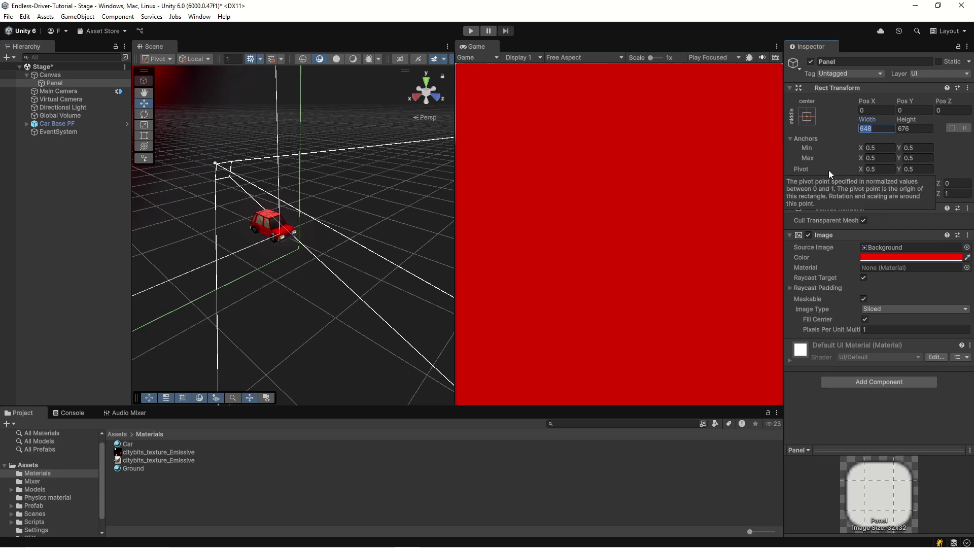
text(100)
key(Tab)
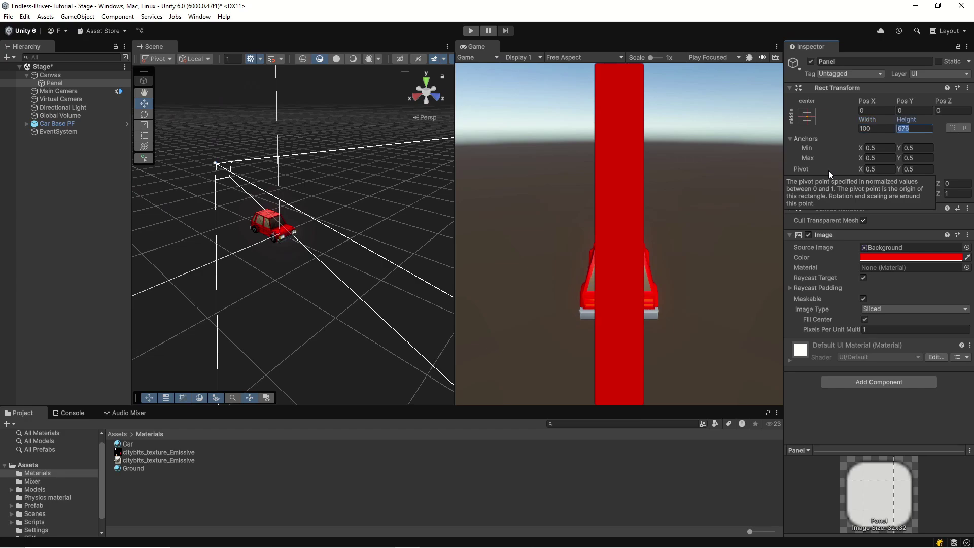
text(50)
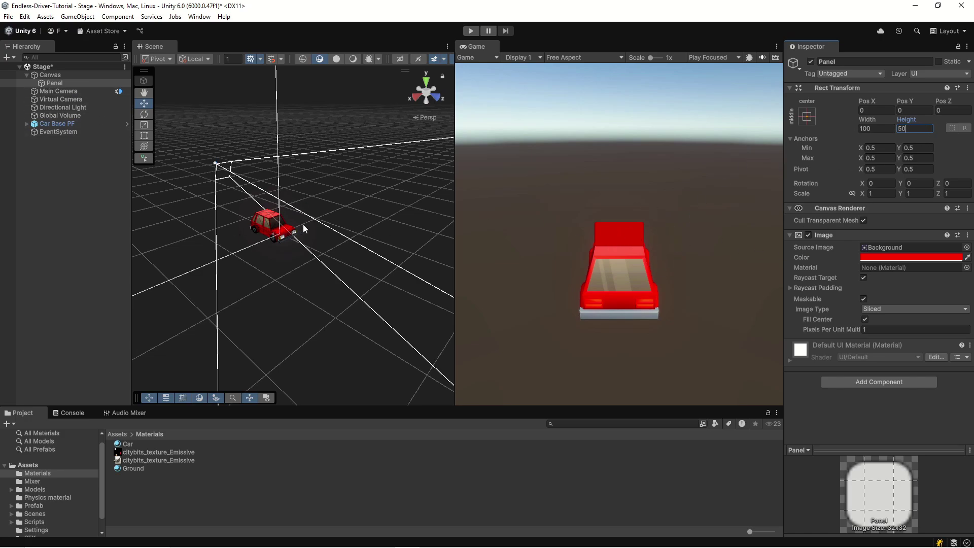
click(55, 75)
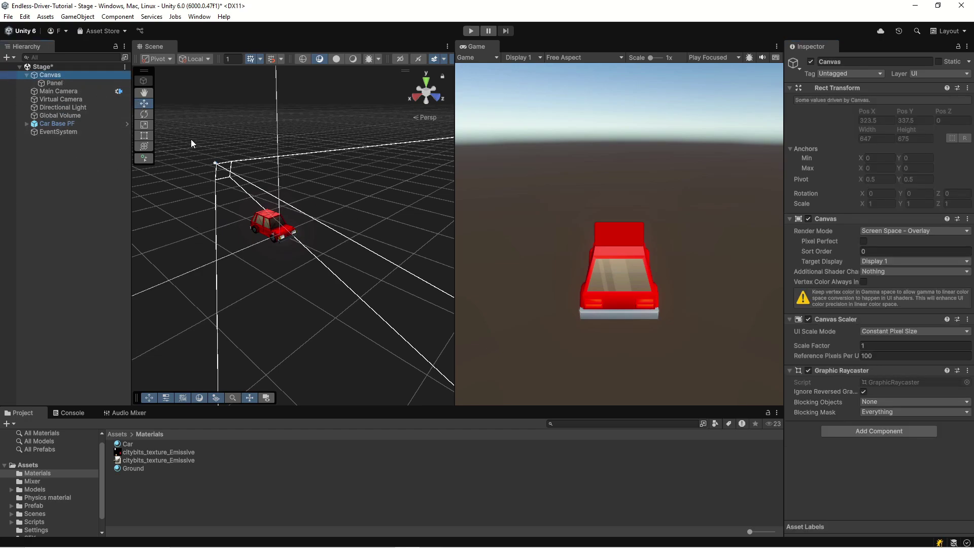
key(f)
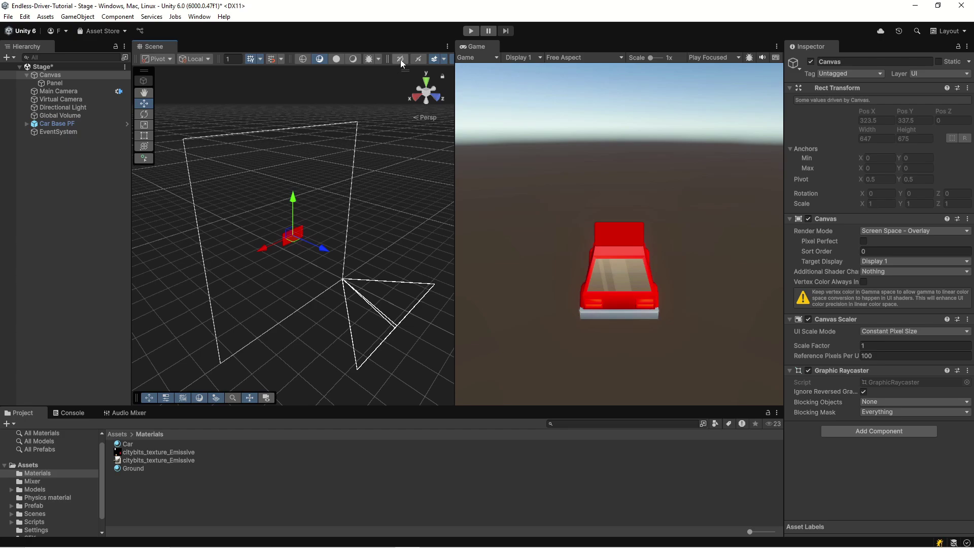
Switch the Scene view to 2D and drag the red Panel top-left (-266.9, 302.7).
click(400, 59)
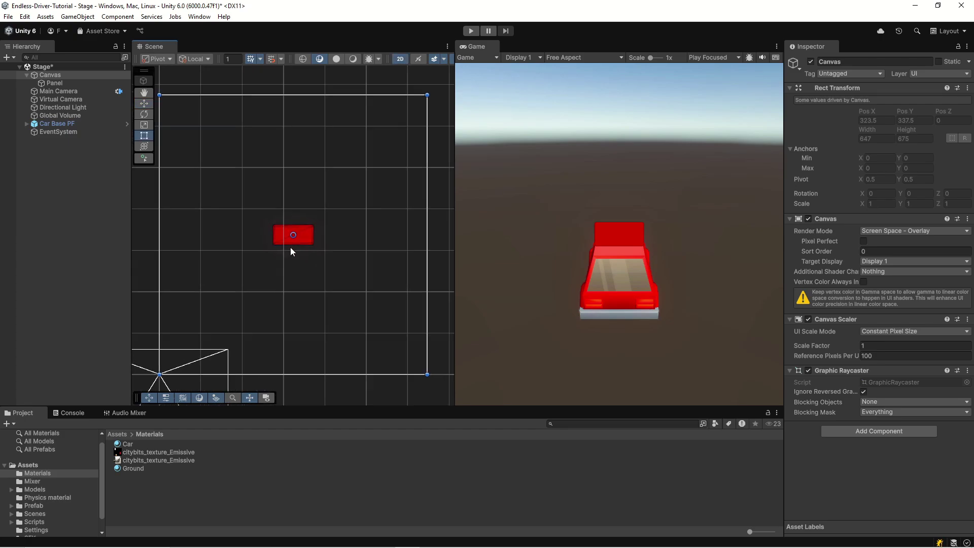
scroll(291, 251, up, 3)
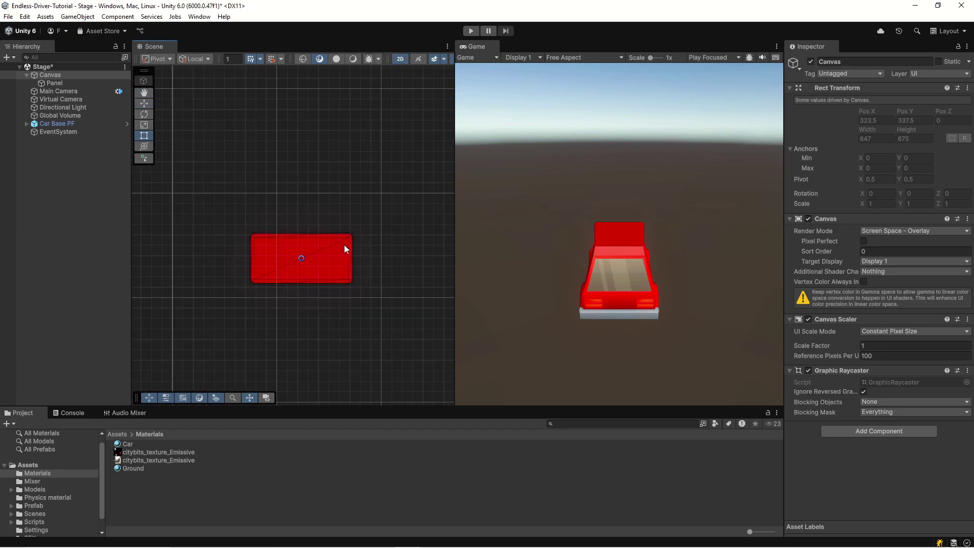
click(63, 82)
click(62, 75)
click(68, 83)
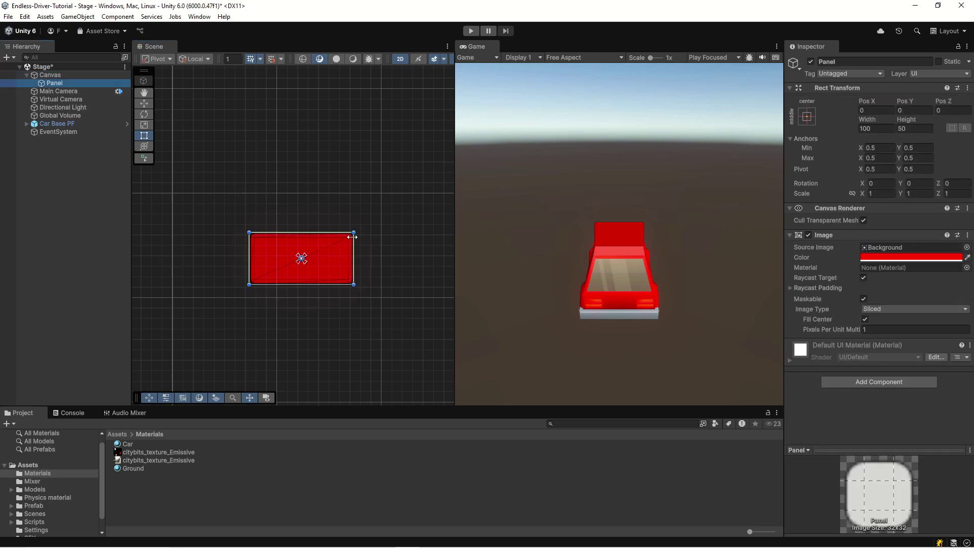
click(62, 75)
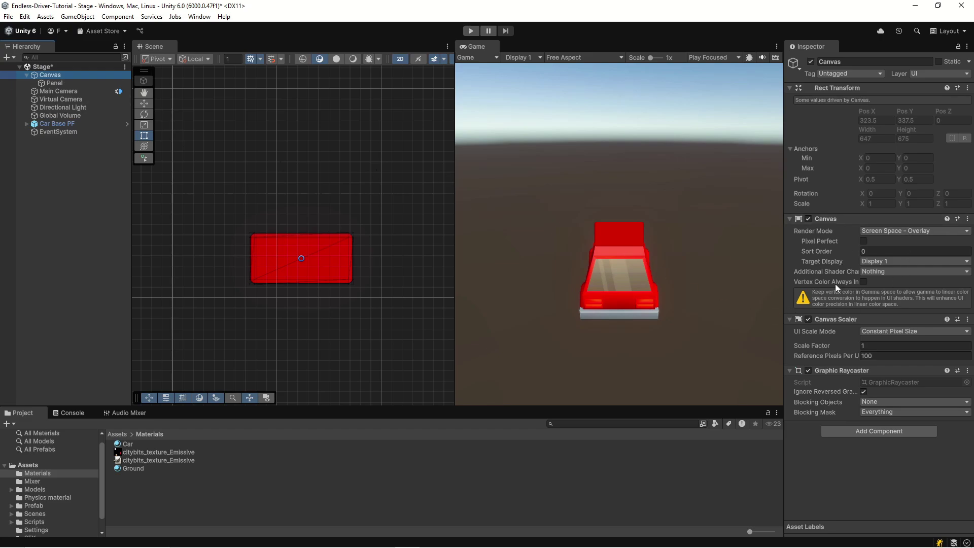
click(332, 254)
scroll(401, 266, down, 4)
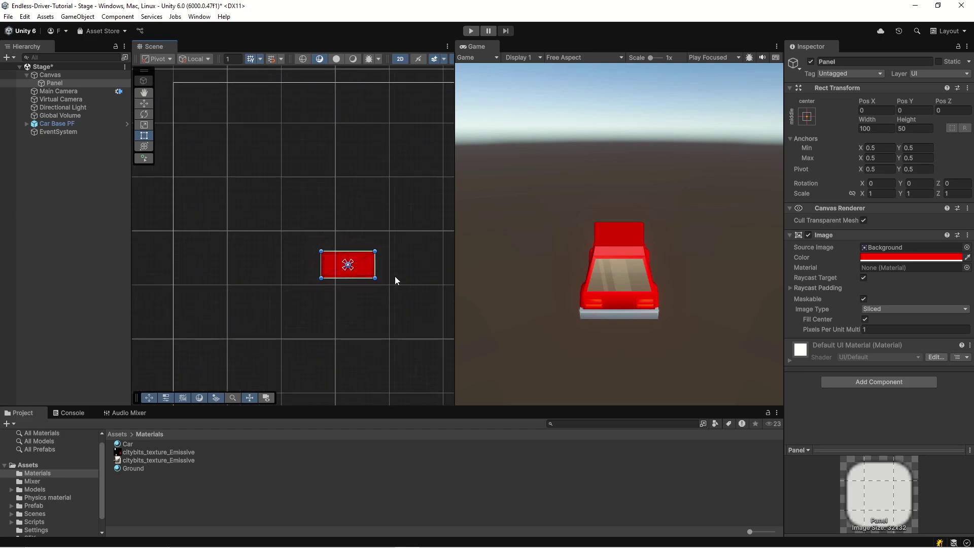
drag(361, 268, 218, 105)
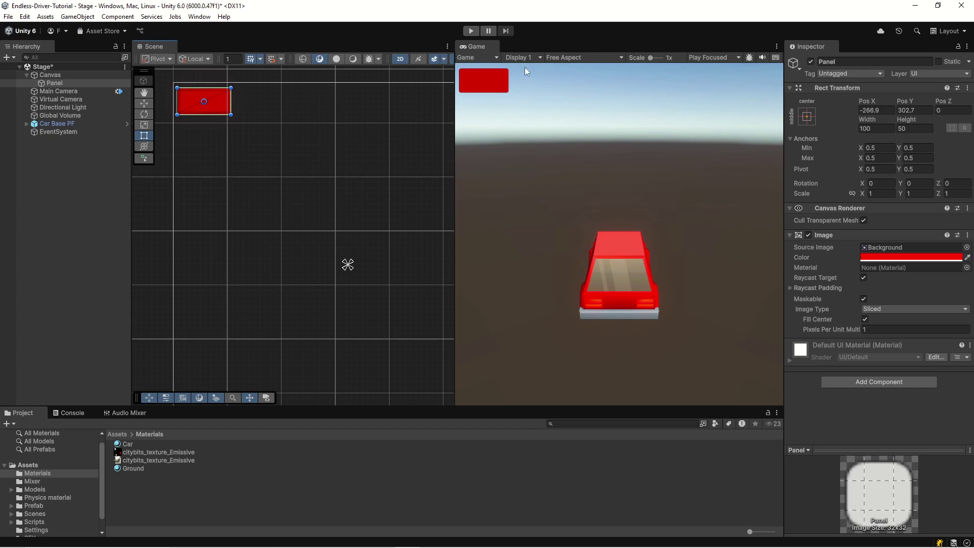
Preview the Game view at a 500x500 resolution.
click(586, 58)
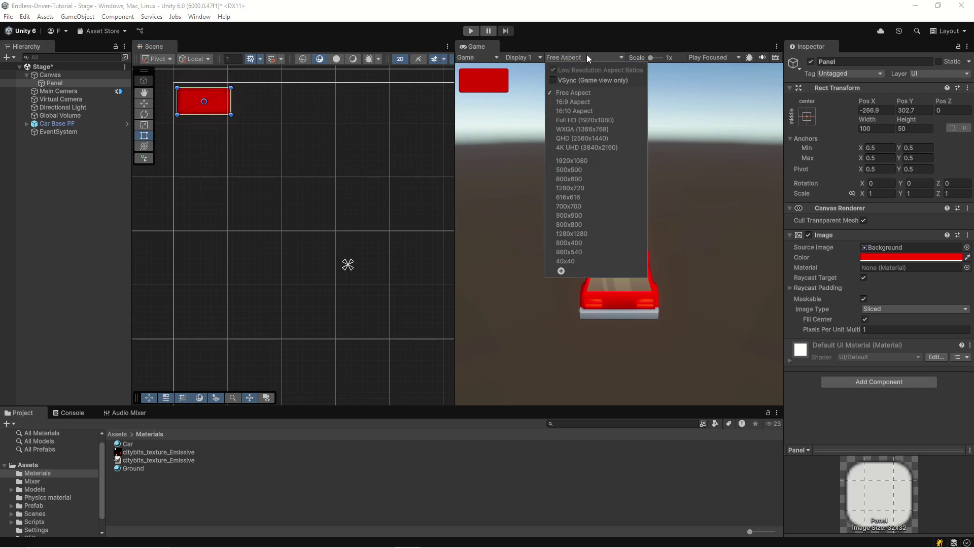
click(596, 171)
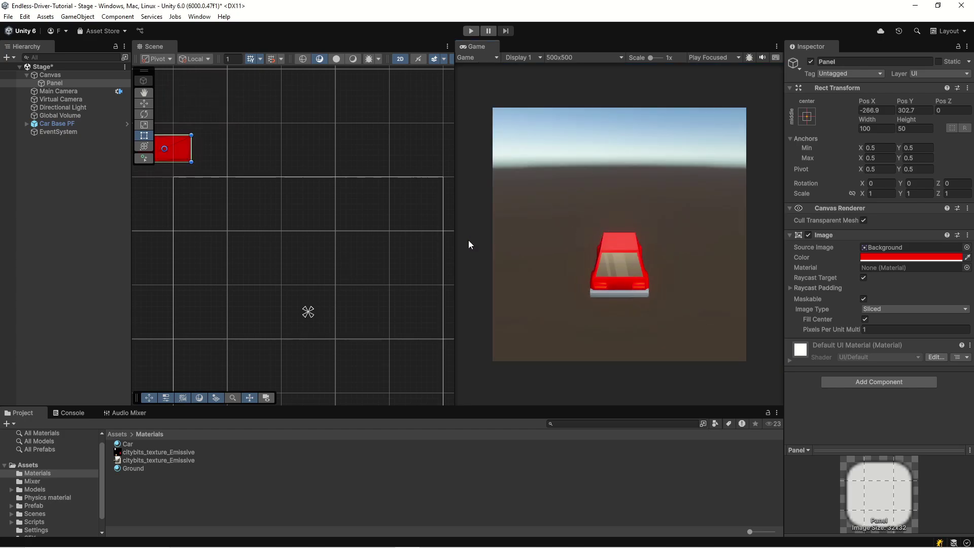
scroll(372, 208, down, 5)
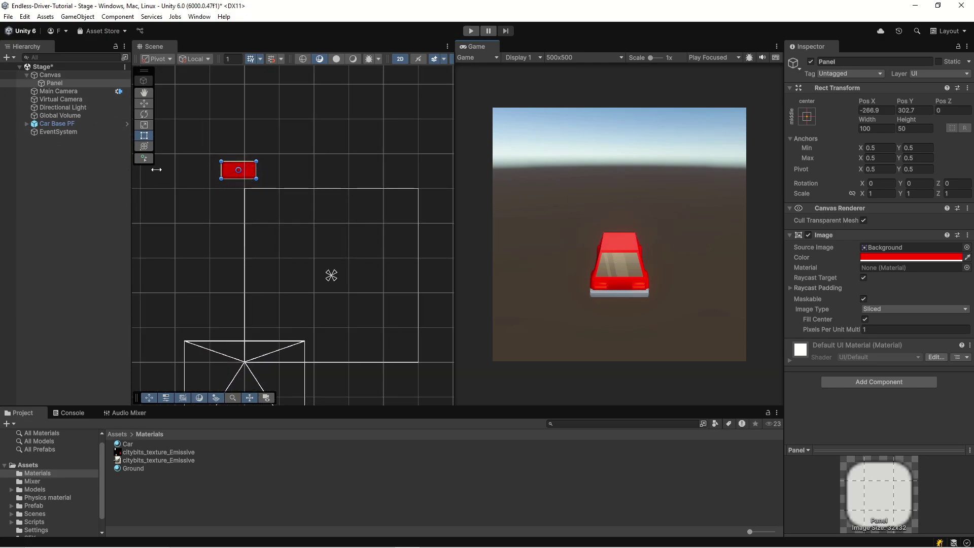
Change the Game view preview resolution to 1920x1080.
click(605, 59)
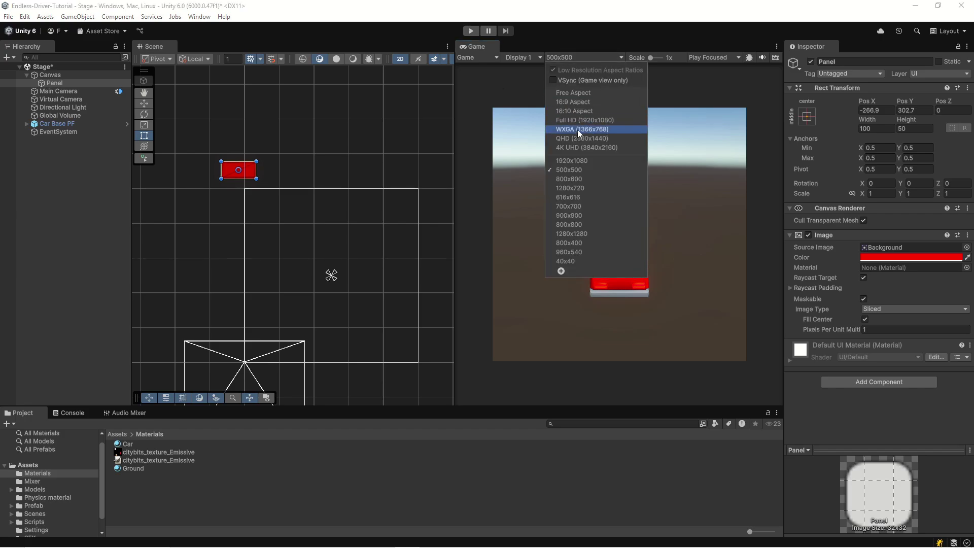
click(567, 159)
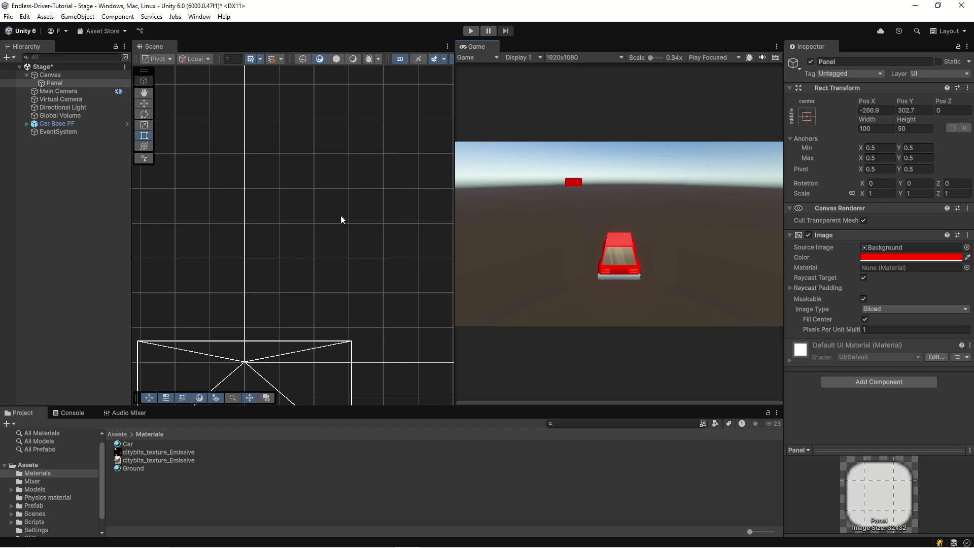
middle_drag(352, 211, 374, 185)
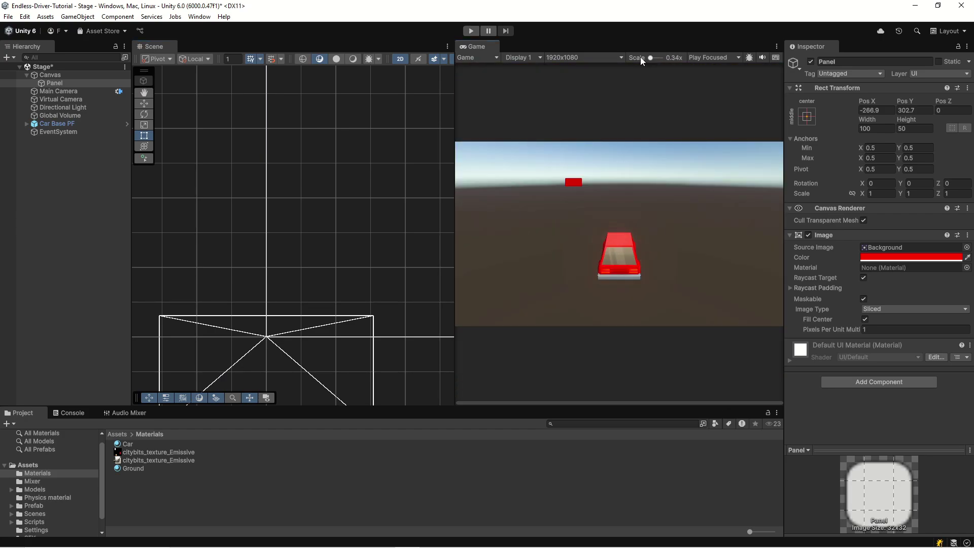
Select the Panel and frame it in the Scene view.
middle_drag(428, 239, 465, 148)
click(60, 77)
click(56, 83)
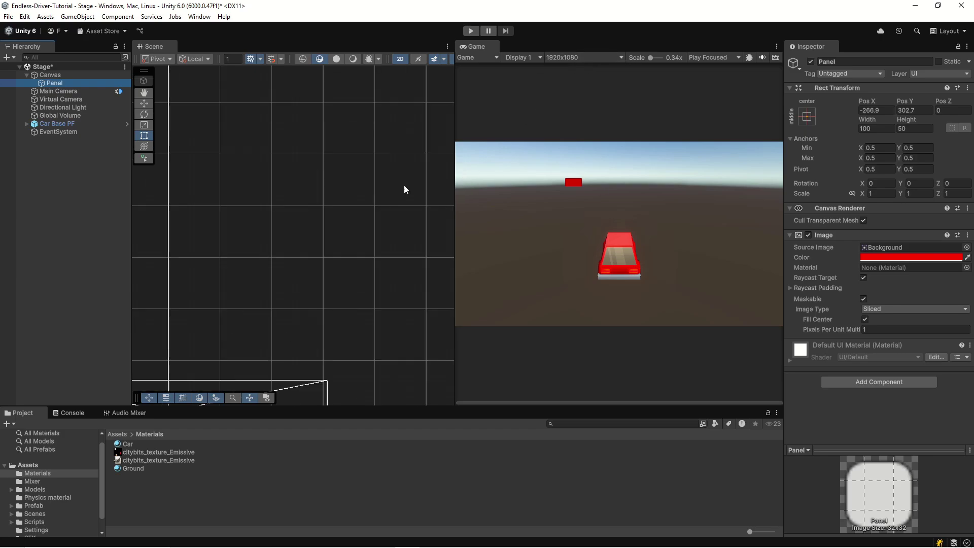
key(f)
scroll(291, 229, down, 3)
scroll(337, 238, down, 6)
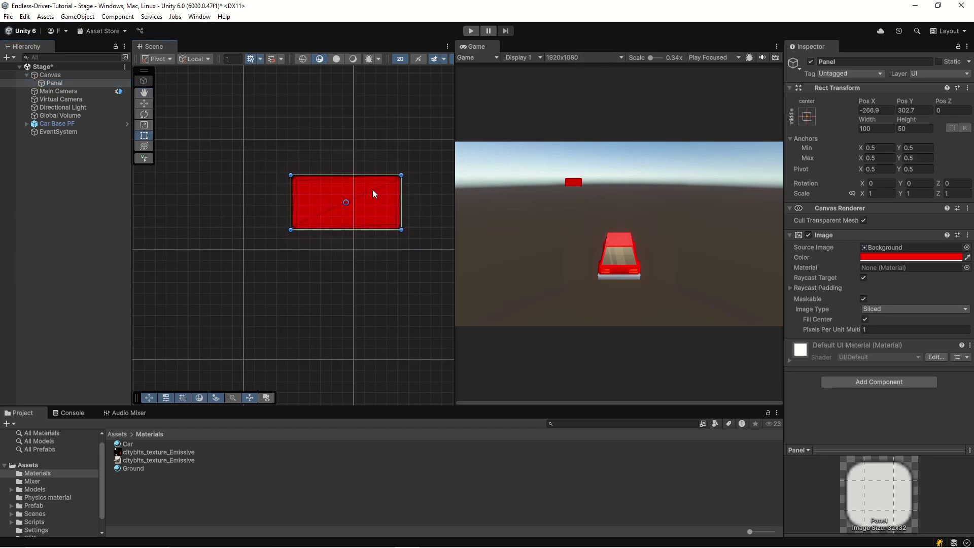
scroll(325, 254, down, 1)
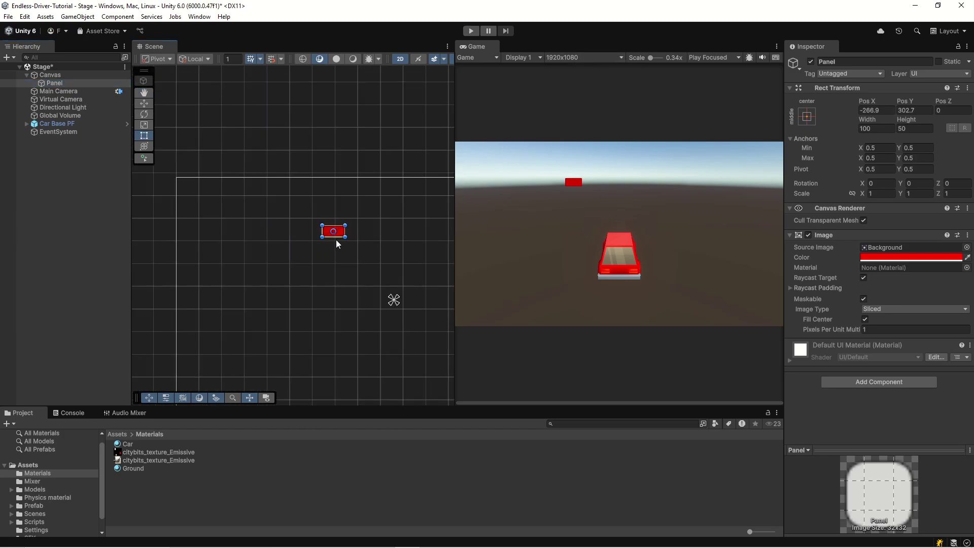
Drag the red Panel to the canvas's top-left corner at Pos -888, 497.
drag(322, 229, 199, 190)
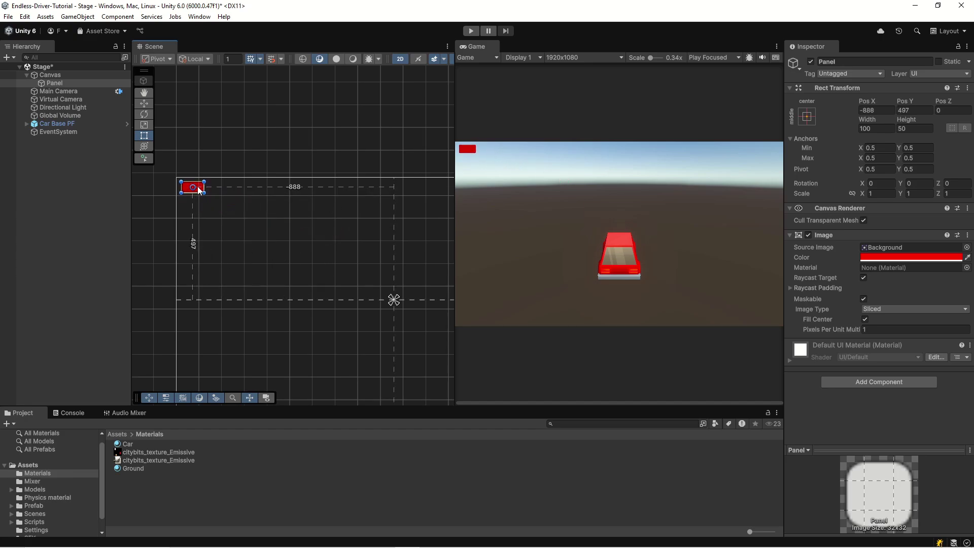
middle_drag(242, 215, 313, 225)
scroll(275, 210, up, 3)
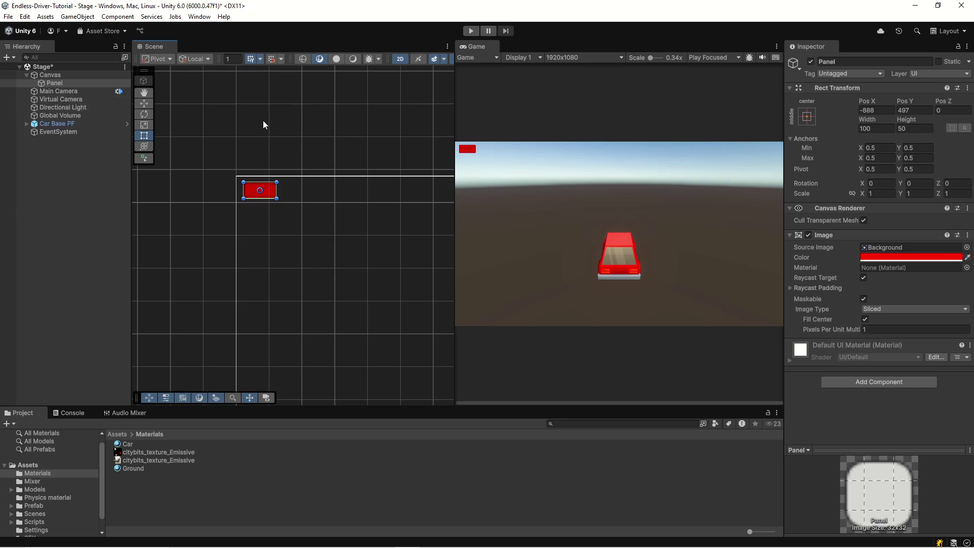
click(65, 75)
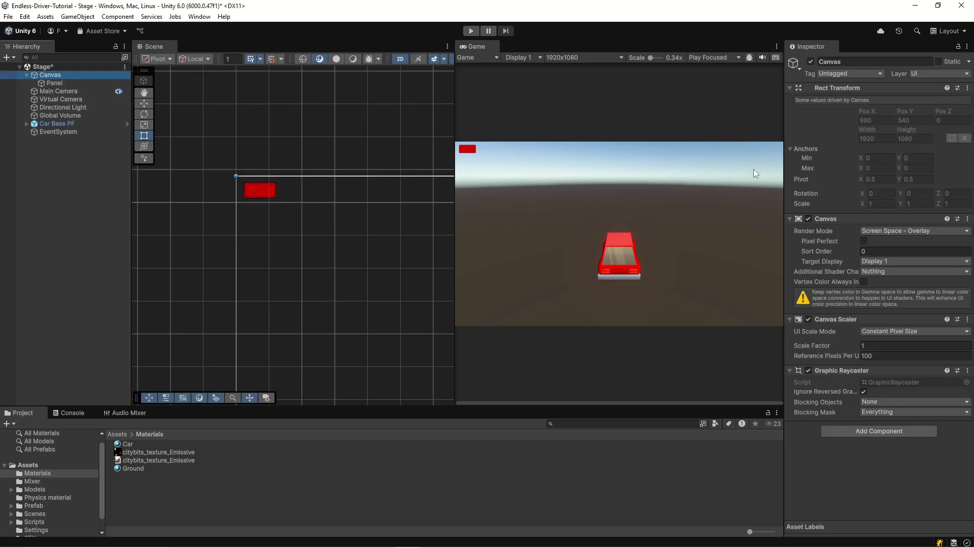
Set Canvas Scaler to Scale With Screen Size with reference resolution 1920 × 1080.
click(888, 332)
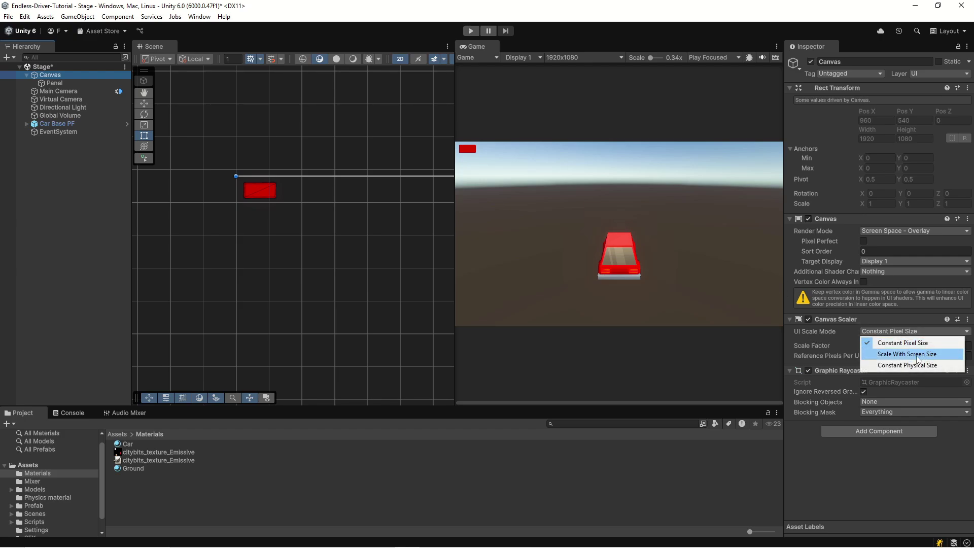
click(916, 354)
click(887, 345)
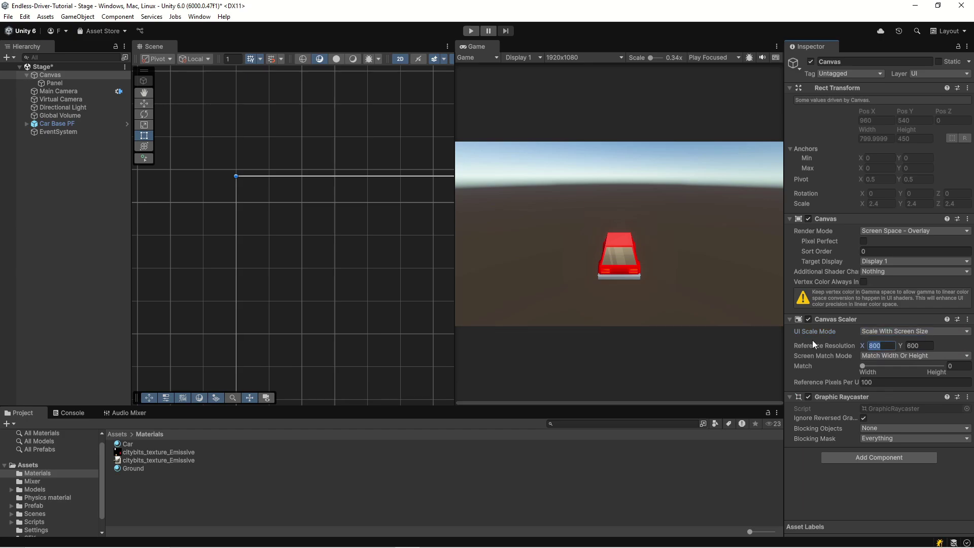
text(1920)
key(Tab)
text(1080)
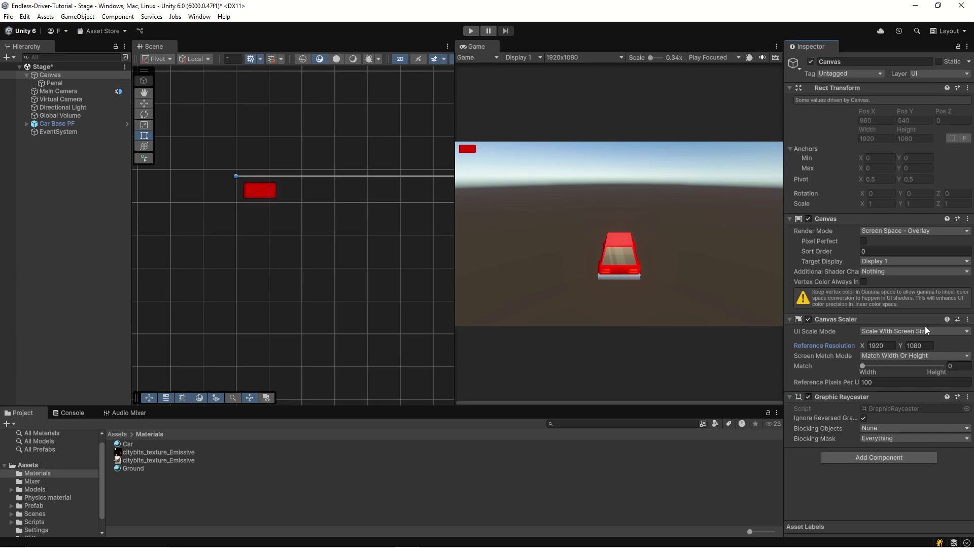
click(922, 345)
click(597, 60)
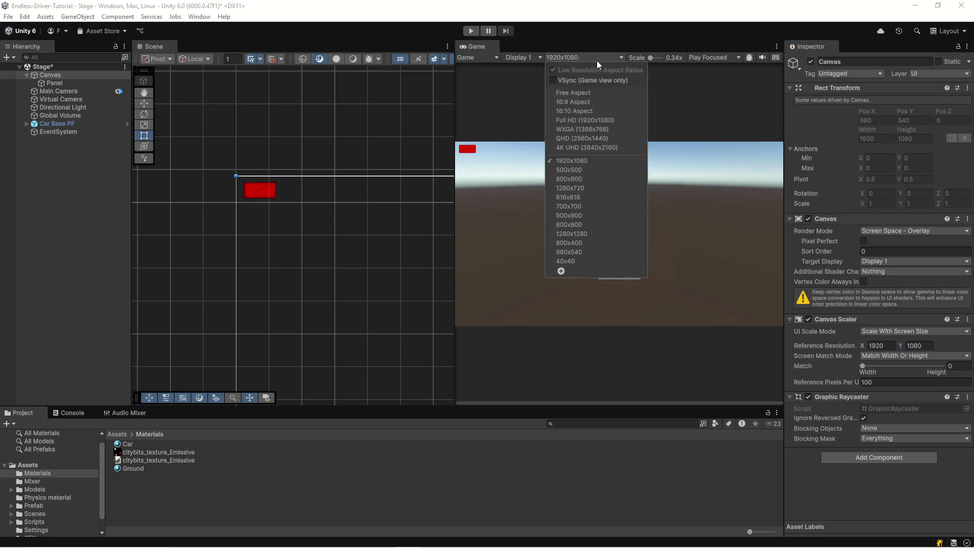
click(582, 172)
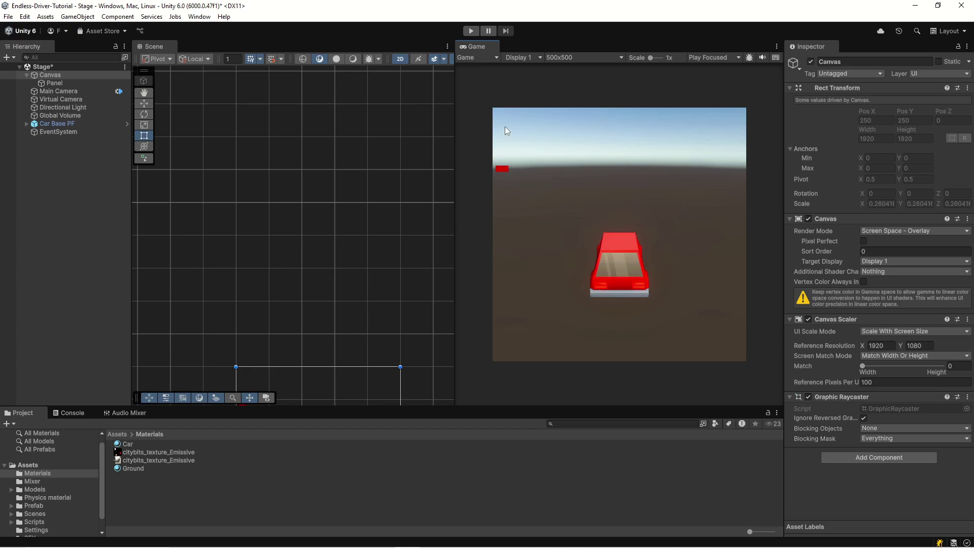
click(578, 57)
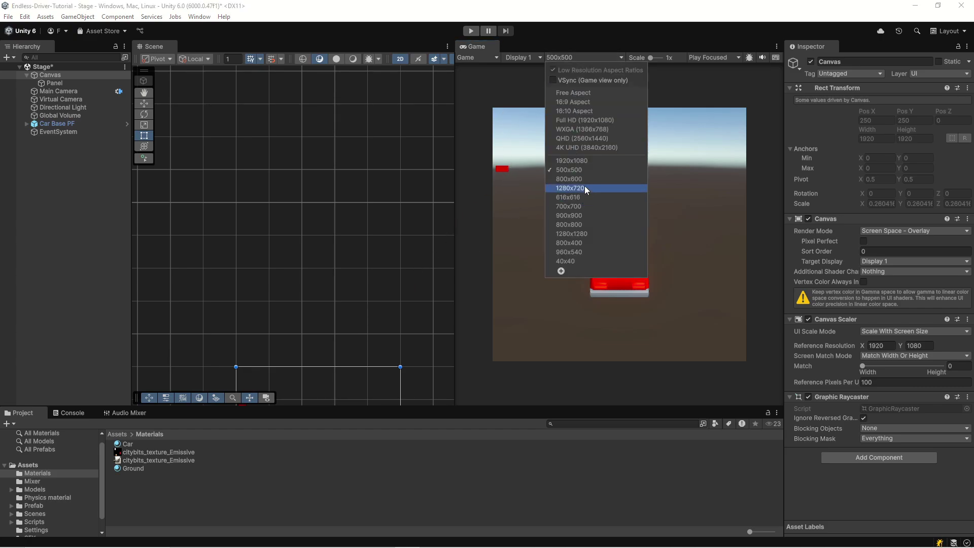
click(588, 161)
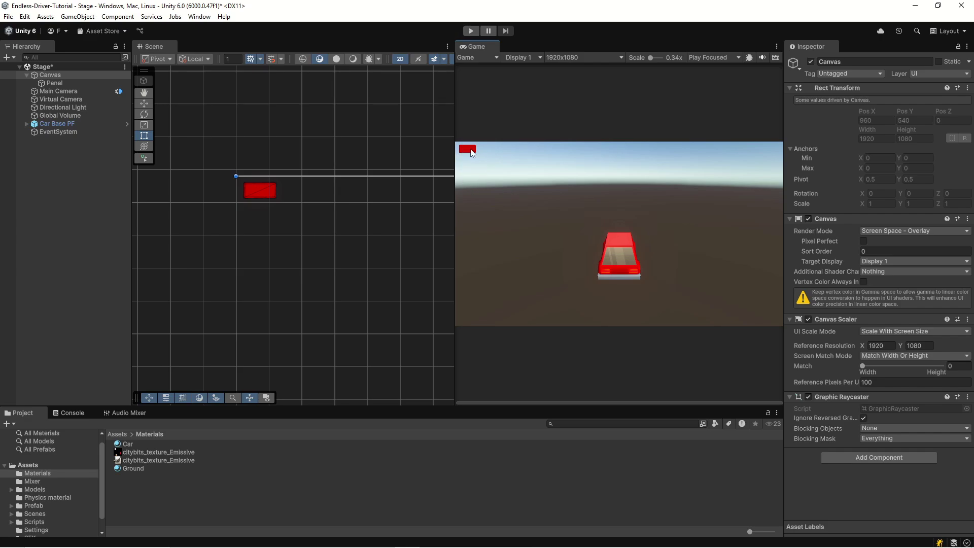
scroll(239, 186, up, 2)
click(236, 185)
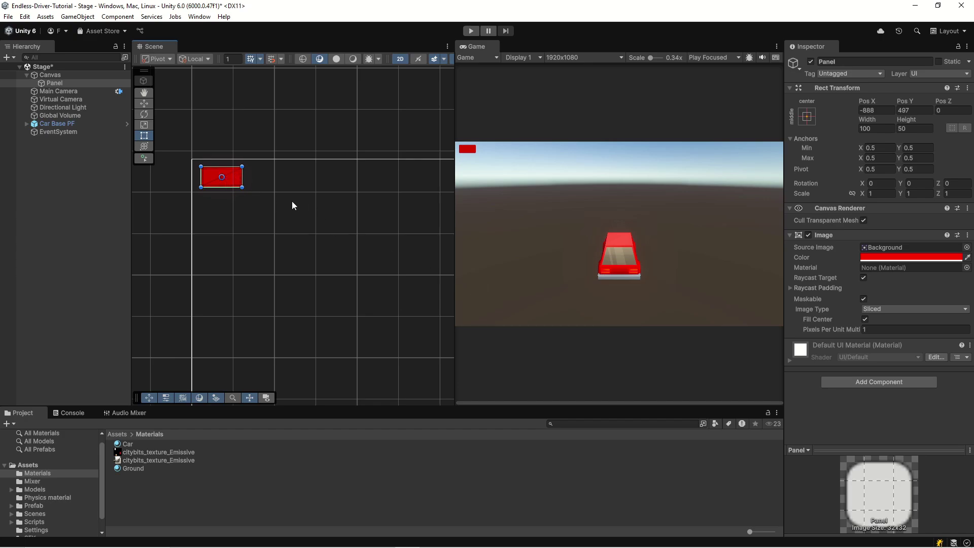
Apply the top-left anchor preset to the Panel.
click(808, 117)
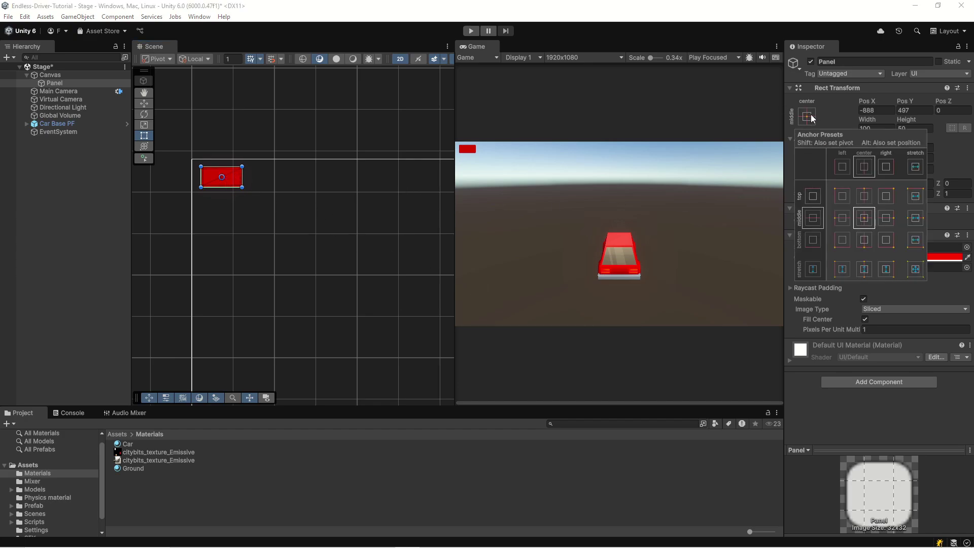
click(841, 195)
click(836, 110)
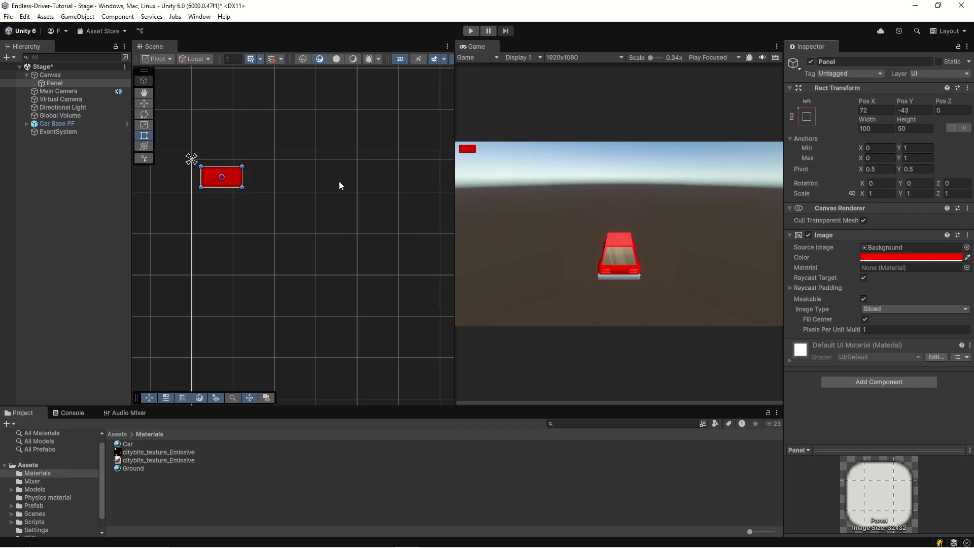
scroll(322, 211, up, 4)
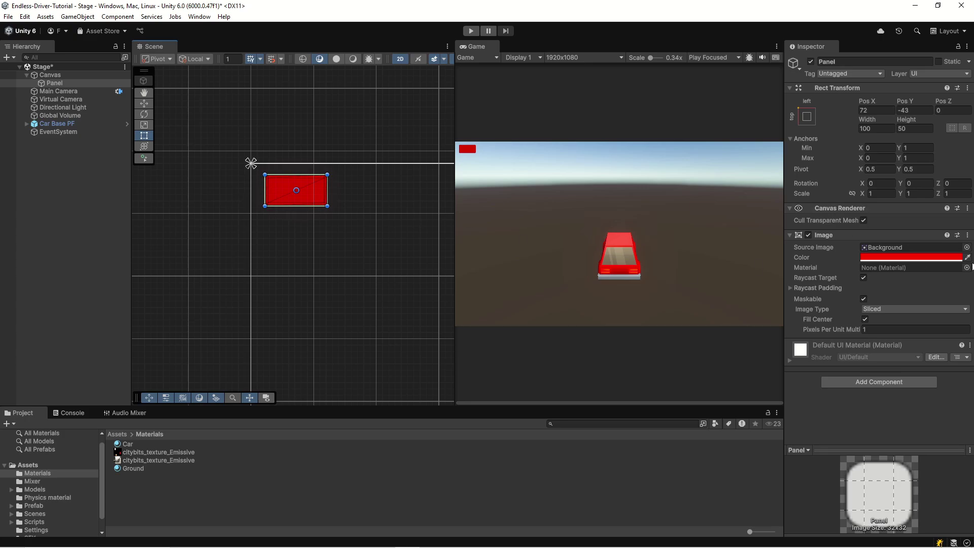
Resize the Panel to 180 × 60 and drag its pivot to its top-left corner.
click(876, 128)
text(180)
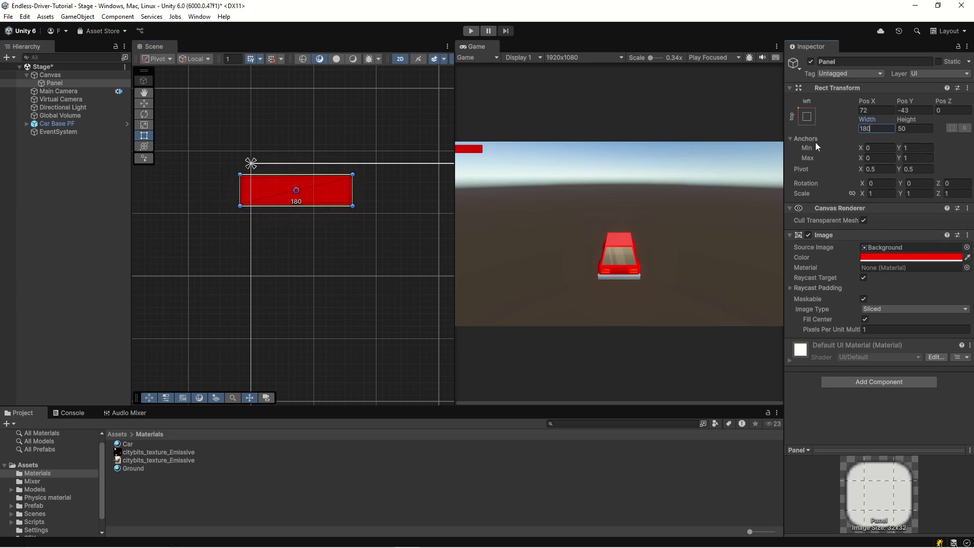
key(Tab)
text(60)
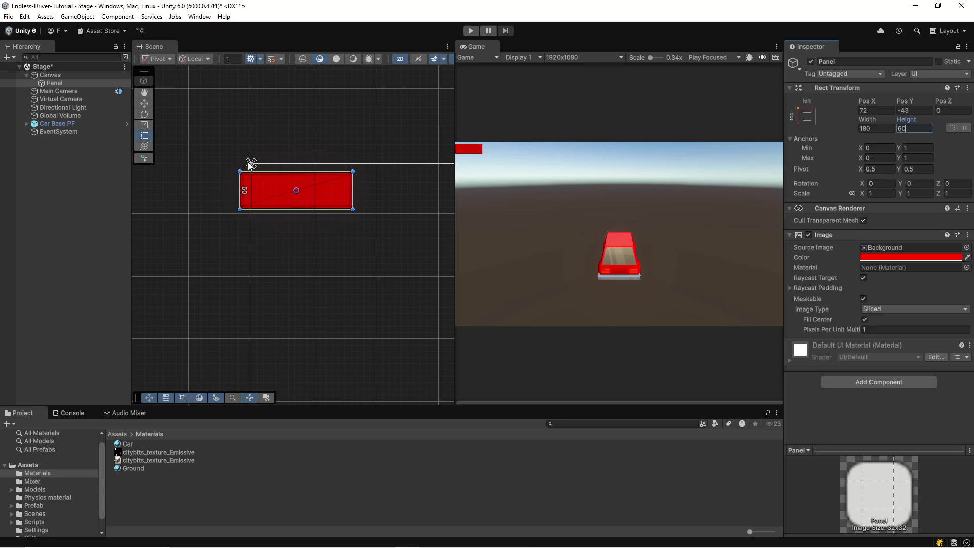
scroll(343, 229, up, 3)
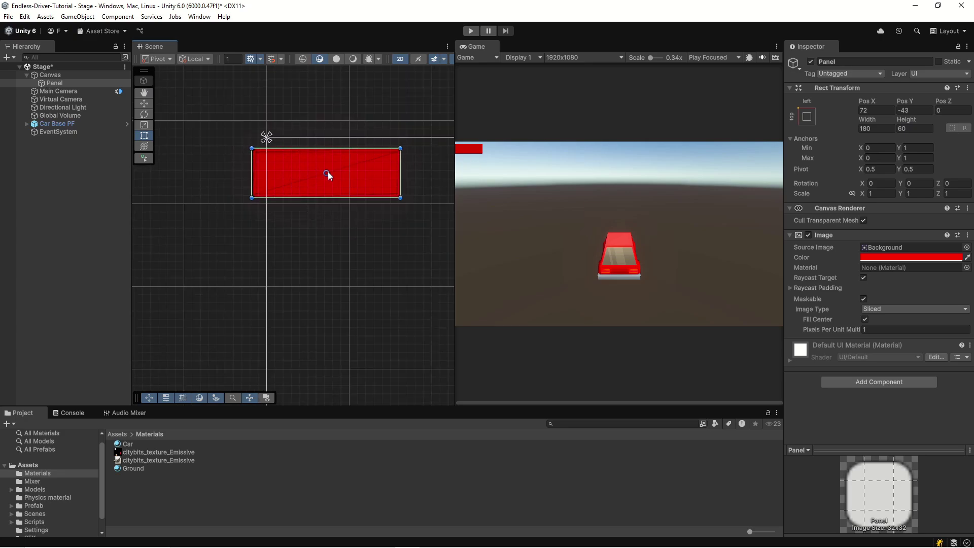
drag(327, 172, 254, 152)
Set the Panel's pivot X to 0.
click(887, 170)
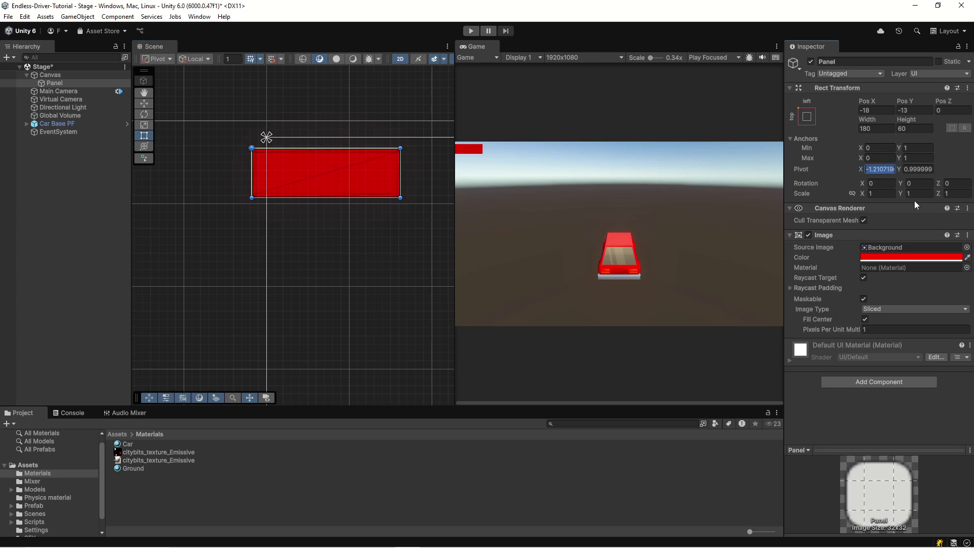
text(0)
key(Return)
key(Tab)
key(shift+Tab)
Set the Panel's Pos X and Pos Y both to 0.
click(873, 111)
text(0)
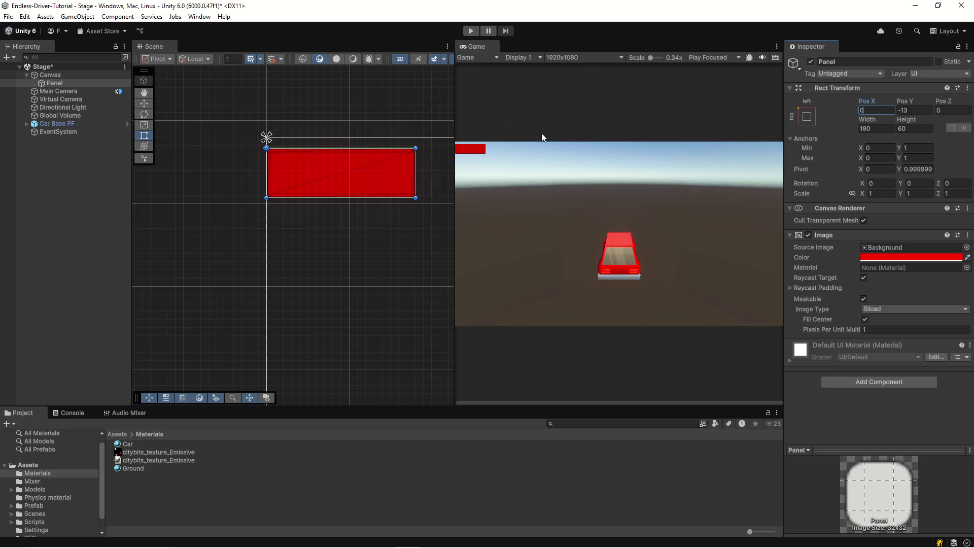
click(921, 111)
text(0)
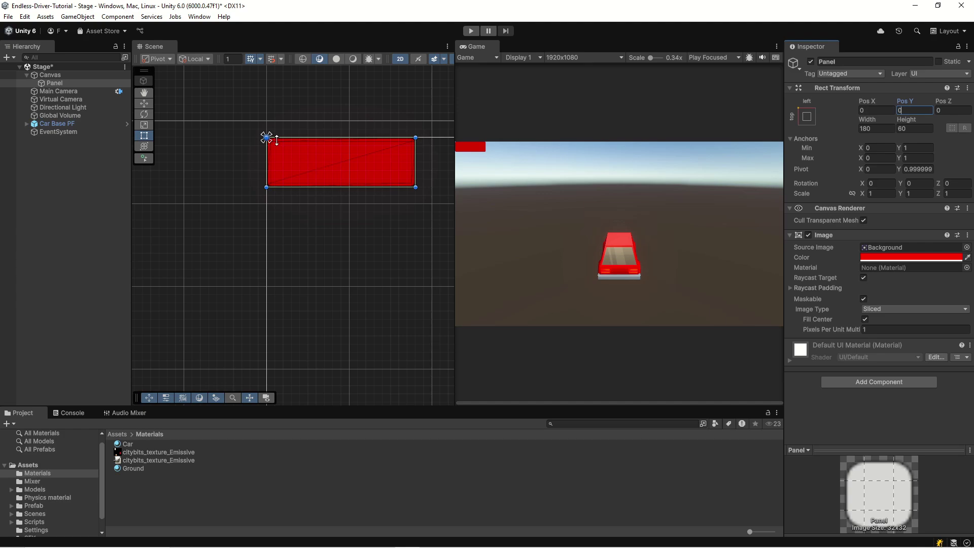
click(577, 57)
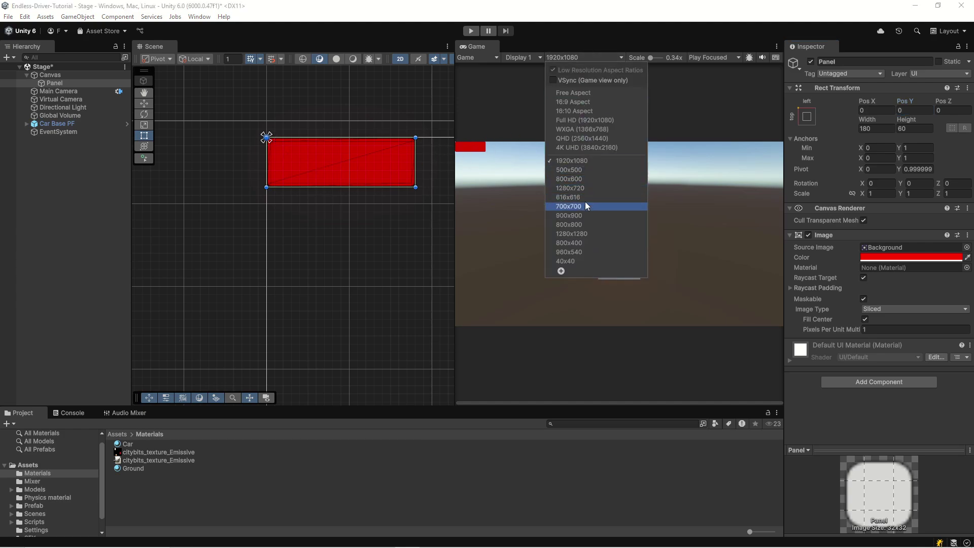
click(586, 170)
click(590, 58)
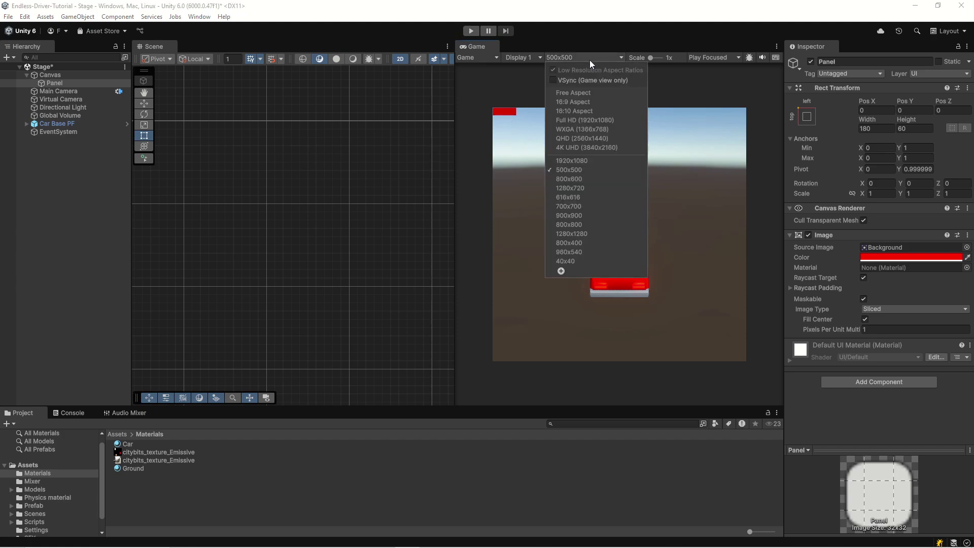
click(588, 191)
click(578, 58)
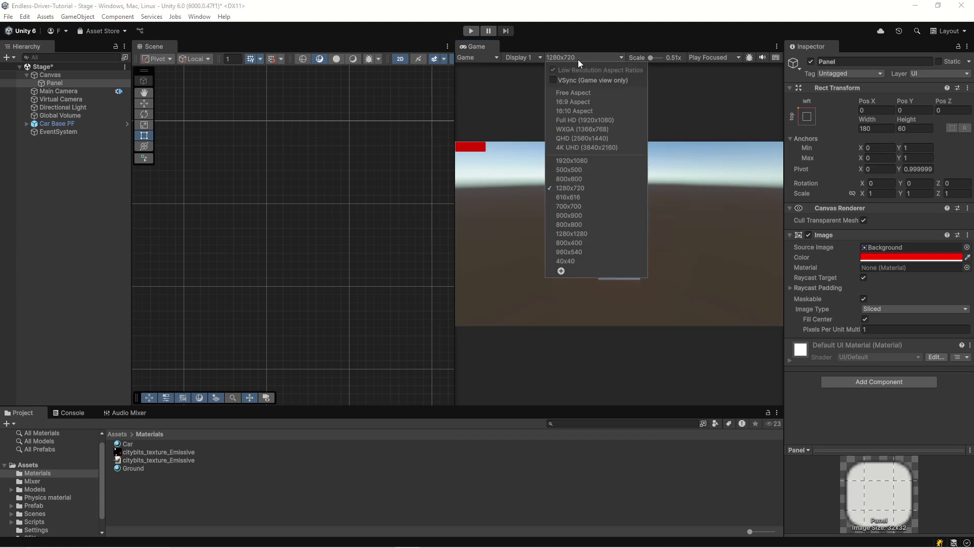
click(585, 252)
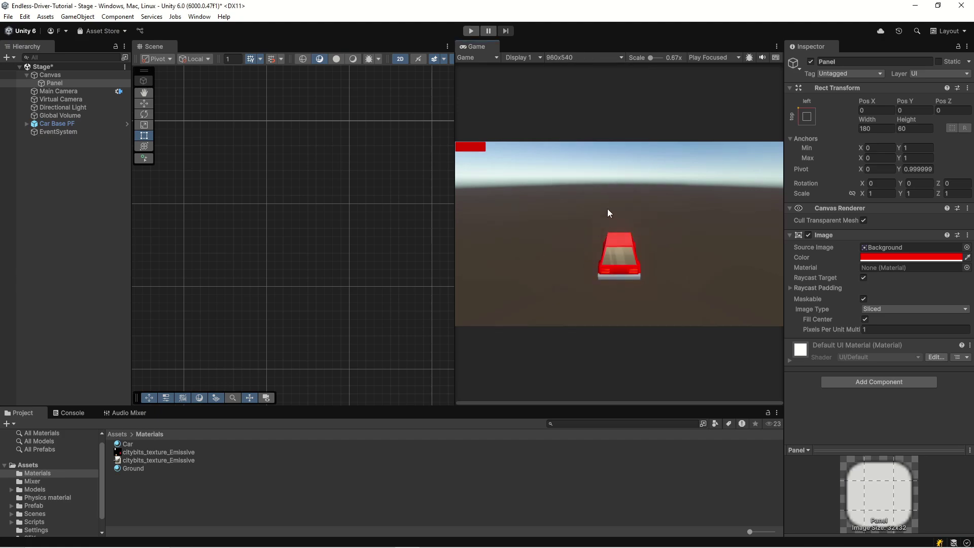
click(580, 58)
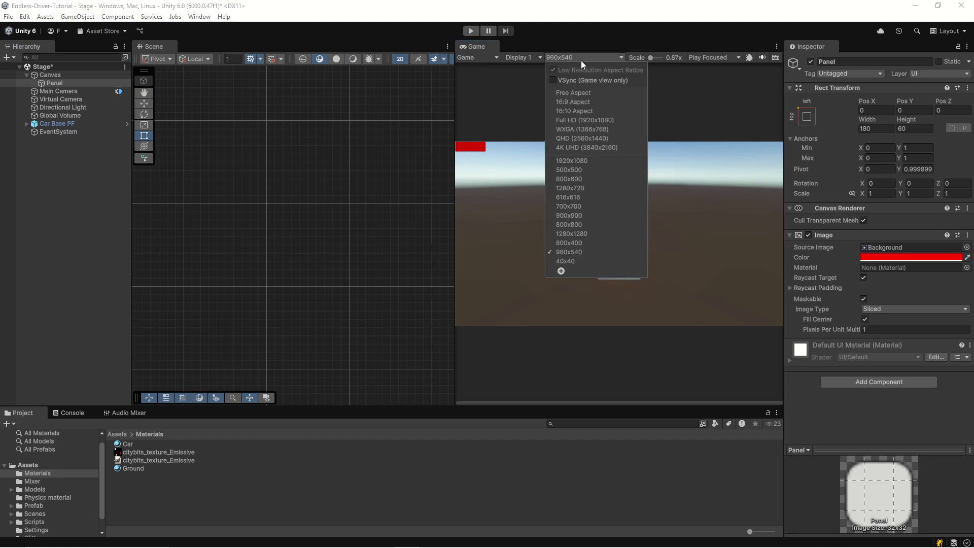
click(586, 162)
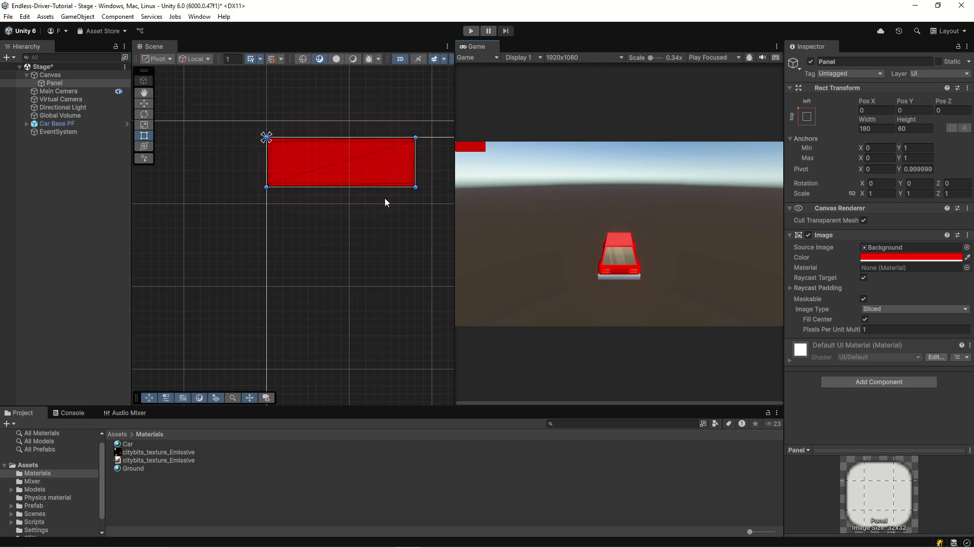
click(878, 110)
Inset the Panel to Pos X 10 and Pos Y -10 from the top-left corner.
text(10)
key(Tab)
text(-10)
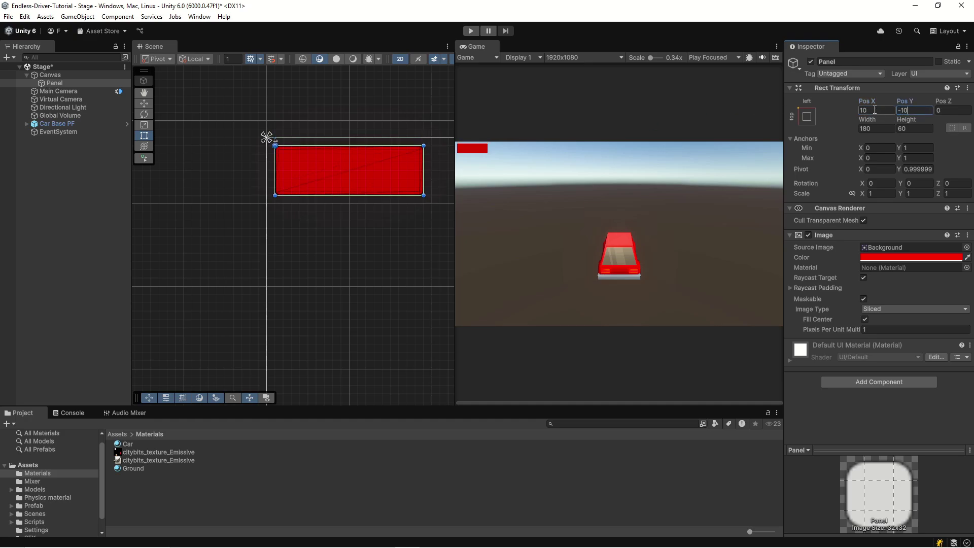
mouse_move(329, 167)
mouse_down()
mouse_move(352, 182)
mouse_move(337, 170)
mouse_up()
click(881, 111)
text(10)
key(Tab)
text(-)
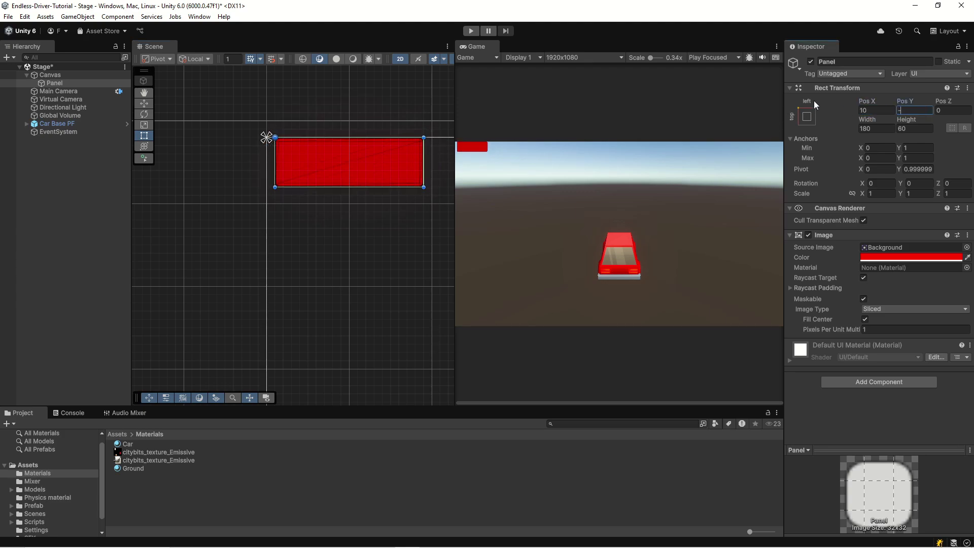
text(10)
click(395, 193)
click(388, 178)
Change the Panel's Image colour from red to dark grey (6A6A6A).
click(886, 257)
mouse_move(931, 360)
mouse_down()
mouse_move(890, 330)
mouse_move(872, 340)
mouse_up()
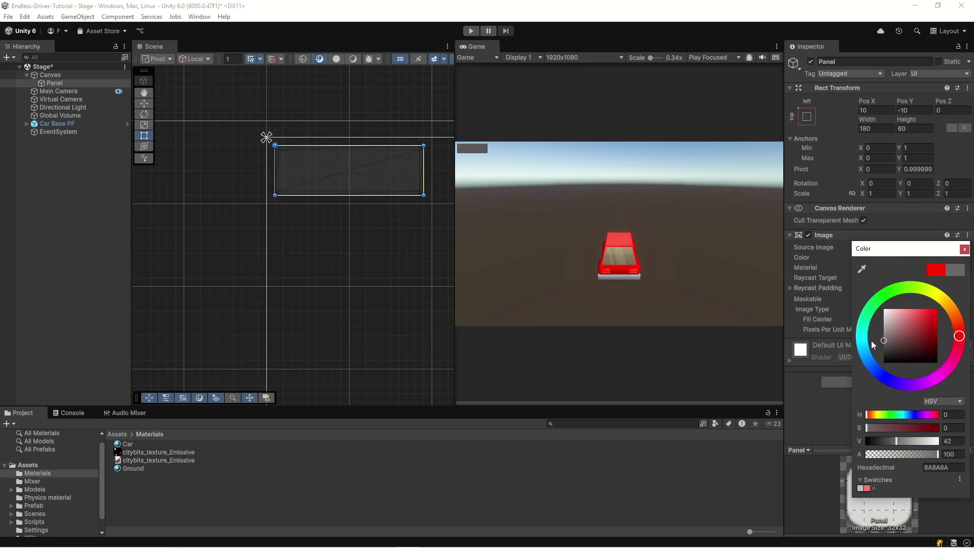
click(964, 249)
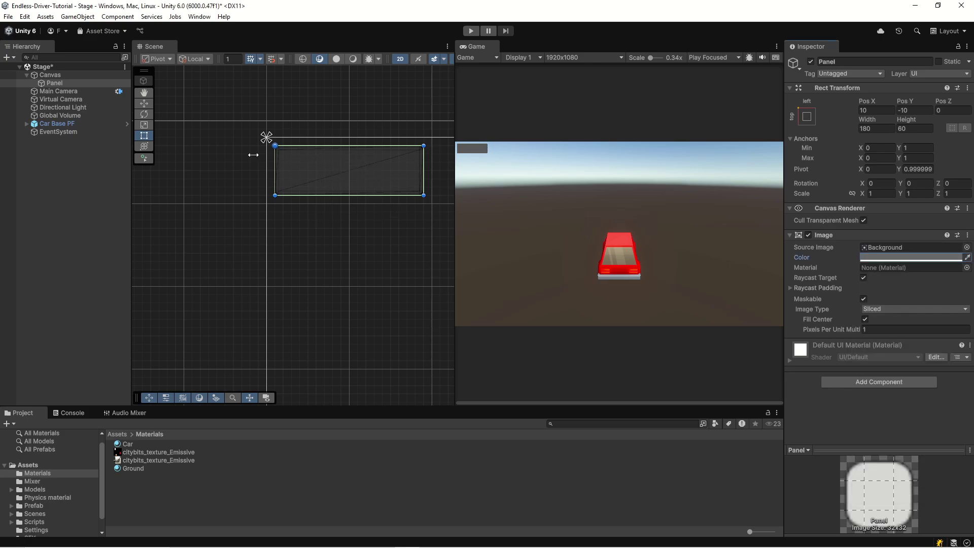
click(57, 76)
click(59, 82)
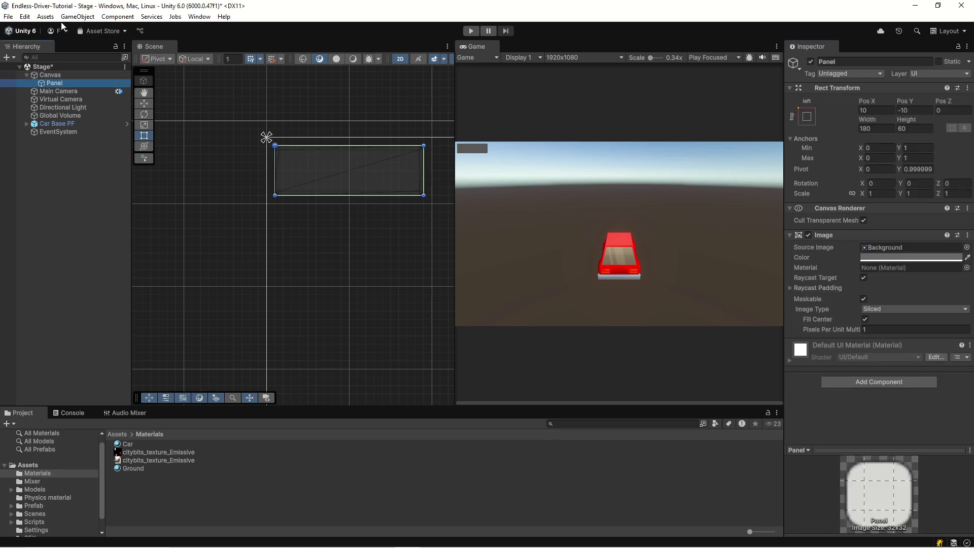
Add a UI Text - TextMeshPro object and import the TMP Essentials.
click(76, 17)
mouse_move(102, 129)
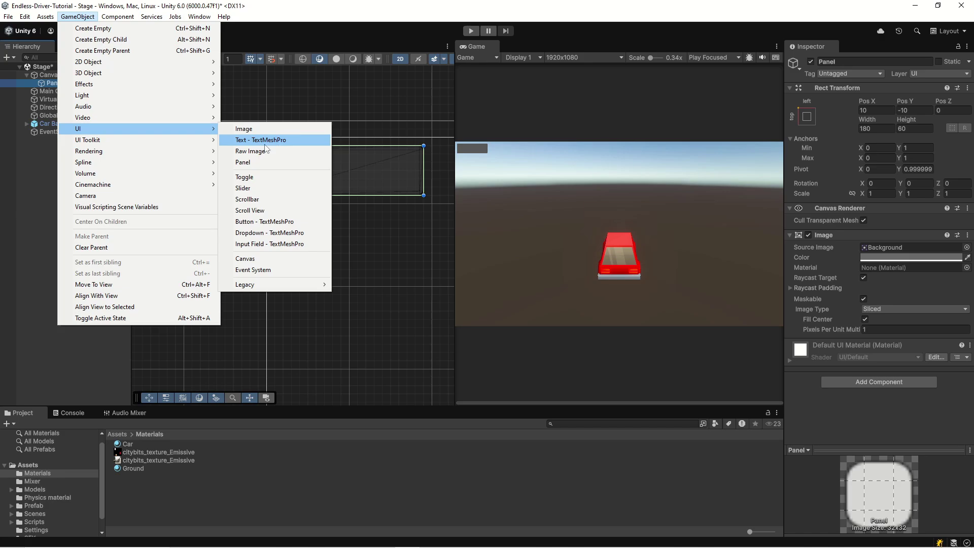
click(277, 139)
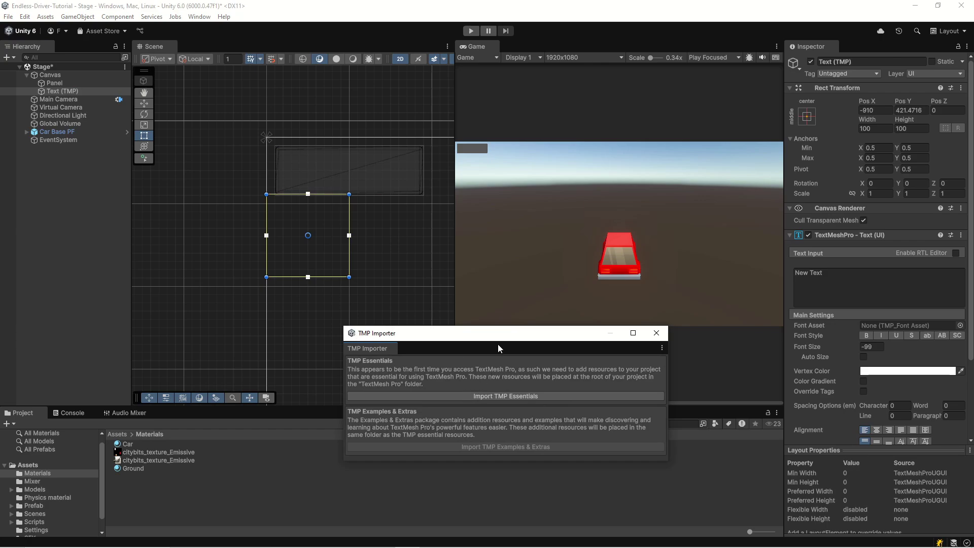
click(537, 396)
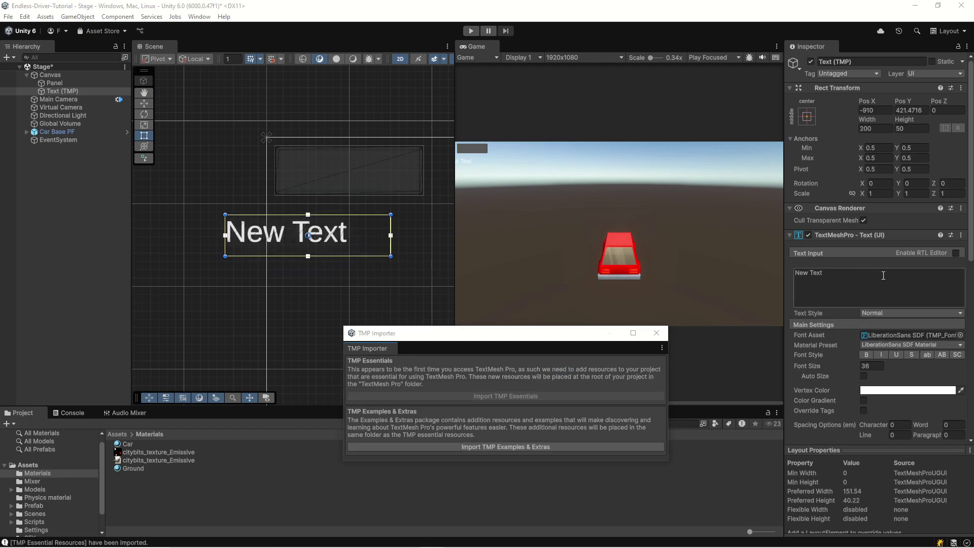
click(657, 333)
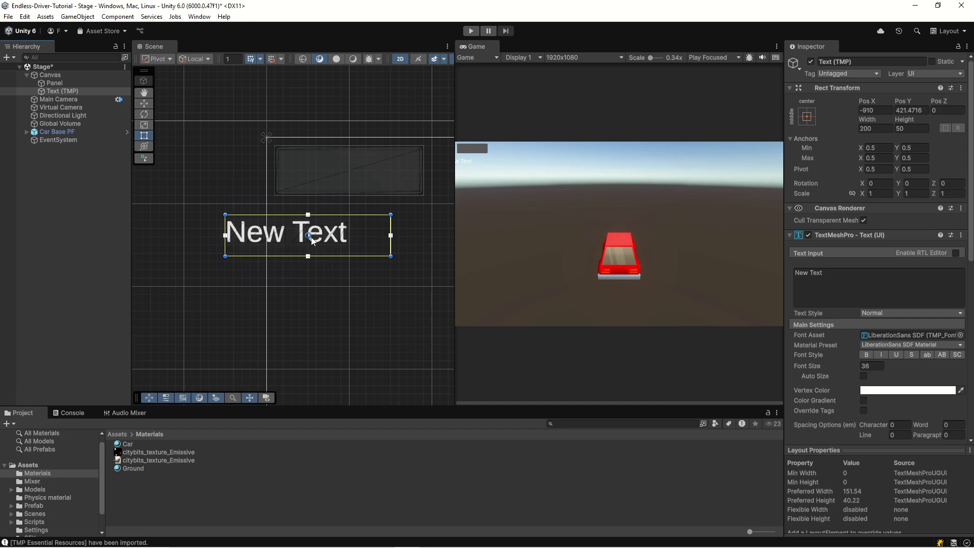
Parent the Text (TMP) object under the Panel in the Hierarchy.
middle_drag(293, 248, 257, 248)
drag(58, 90, 53, 82)
click(53, 82)
click(63, 91)
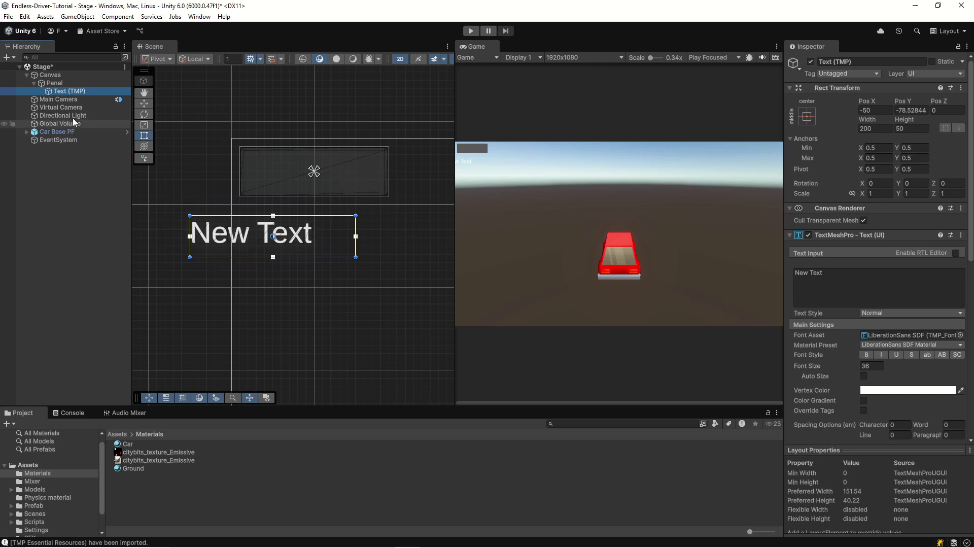
Apply the stretch/stretch anchor preset to the Text (TMP) object.
click(49, 83)
click(63, 91)
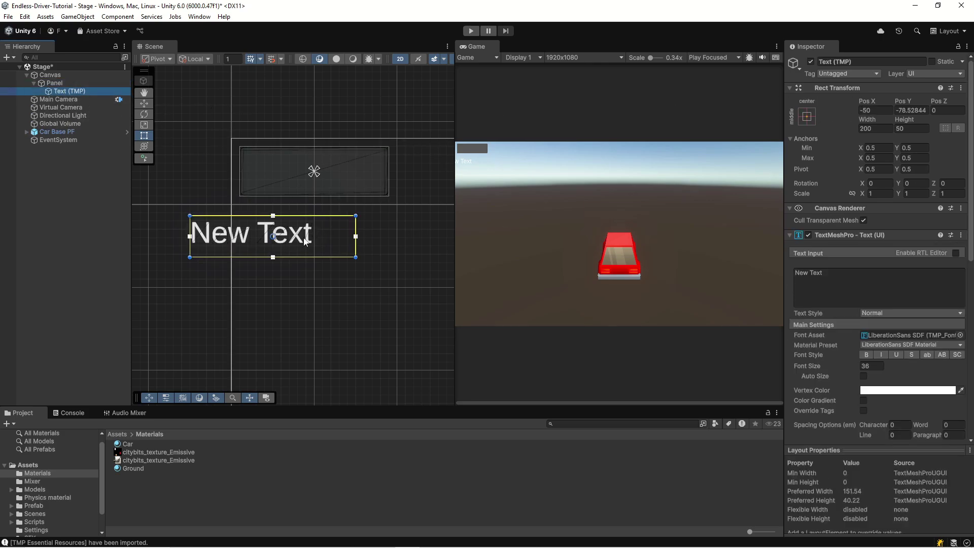
click(807, 116)
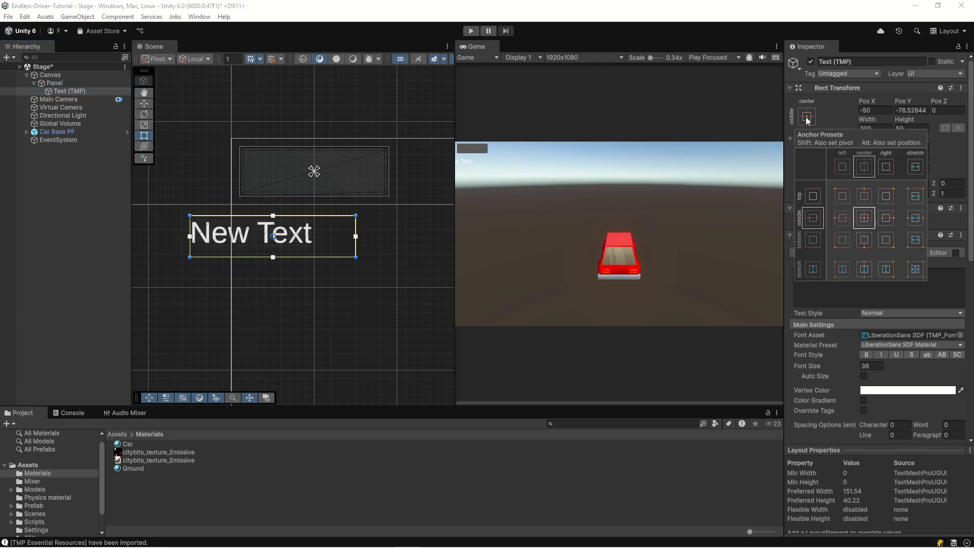
click(917, 274)
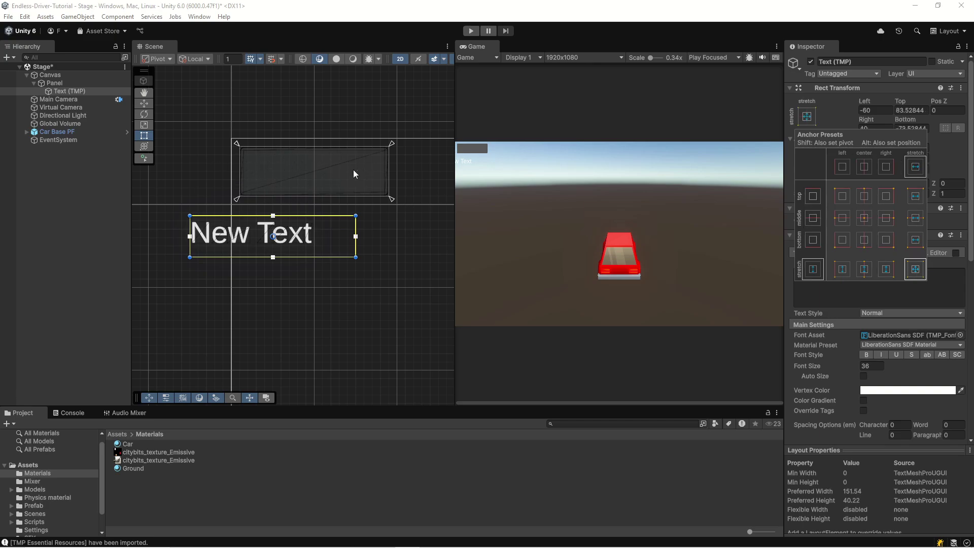
click(846, 109)
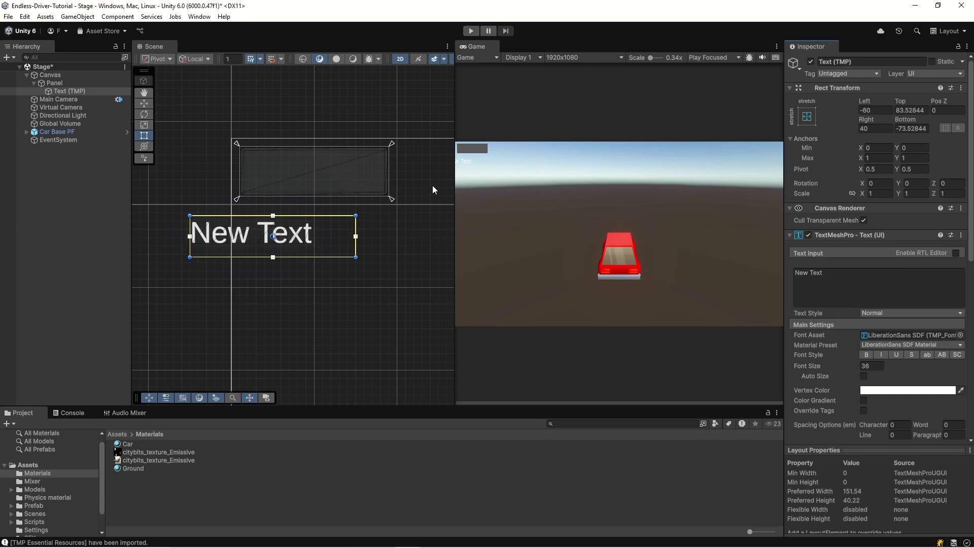
drag(300, 240, 351, 175)
Set the text's Left, Top, Right and Bottom offsets to 0.
click(881, 111)
click(908, 111)
text(0)
click(876, 129)
text(0)
click(911, 129)
text(0)
click(873, 111)
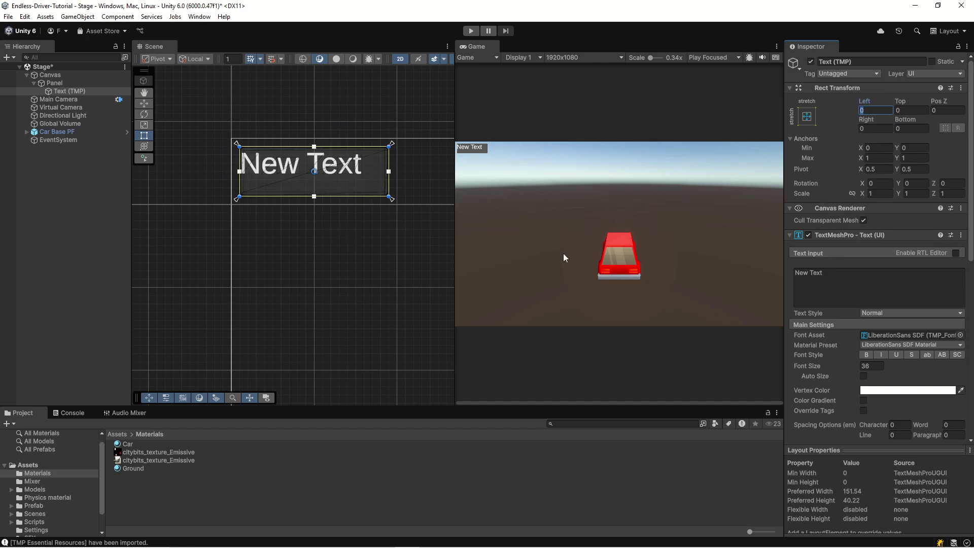
Set the text Alignment to Center and Middle.
scroll(841, 346, down, 4)
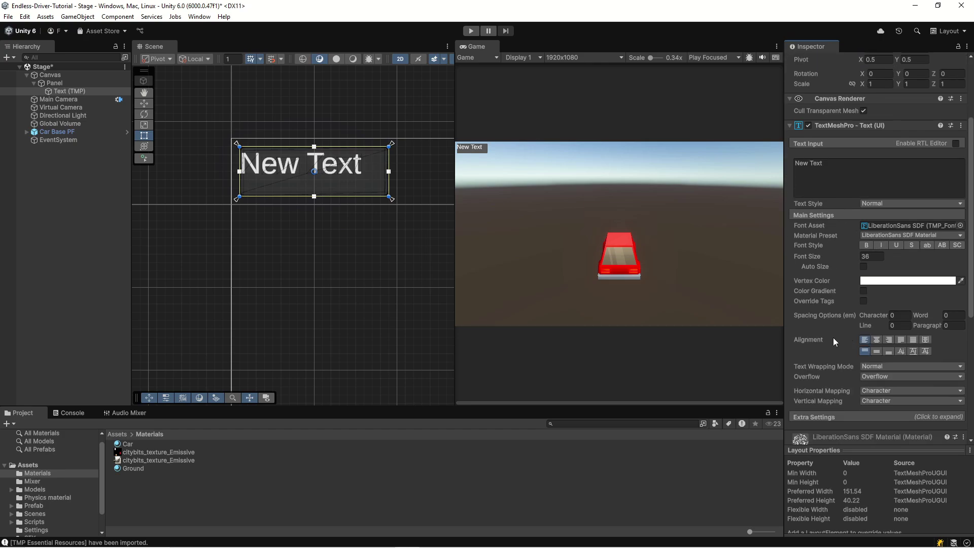
click(877, 340)
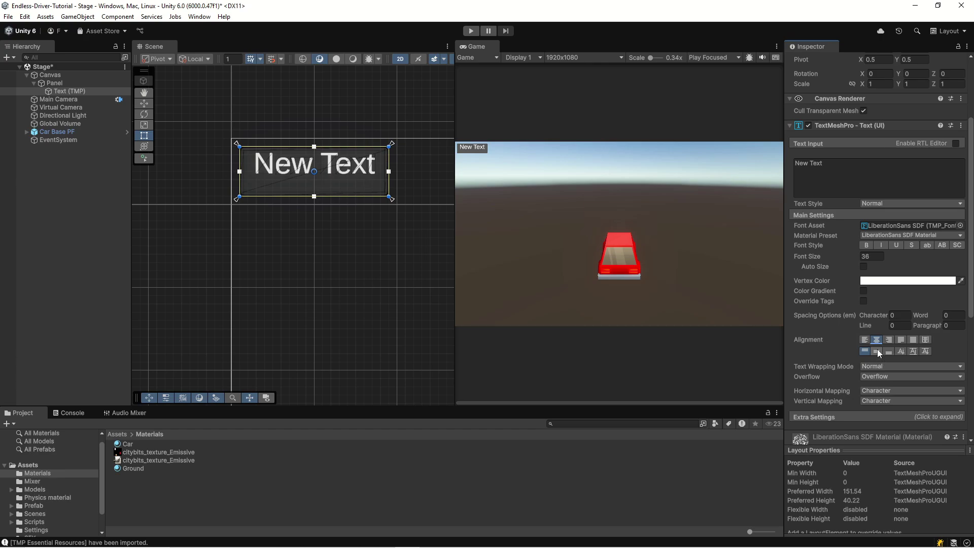
click(878, 352)
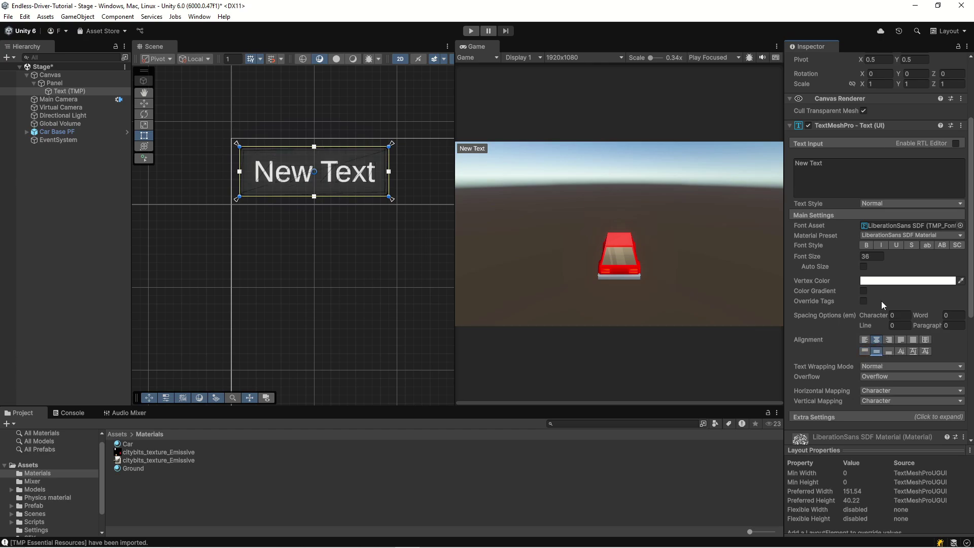
scroll(881, 303, up, 4)
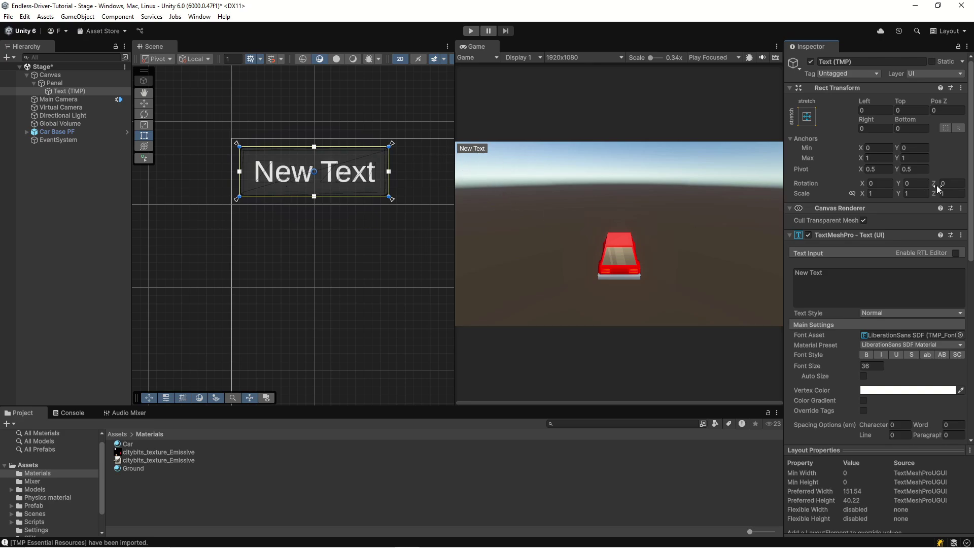
scroll(873, 299, down, 1)
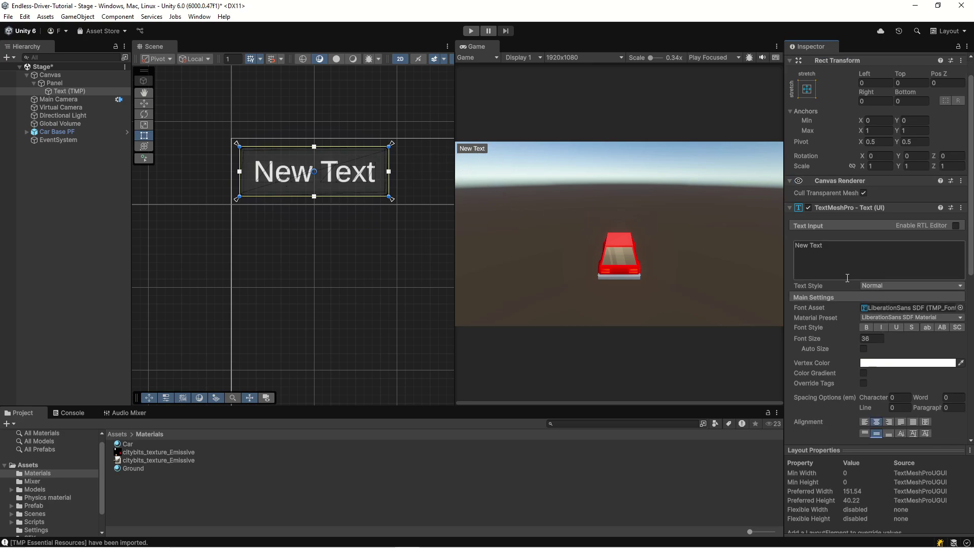
Create a folder named Fonts in Assets and open it.
click(905, 308)
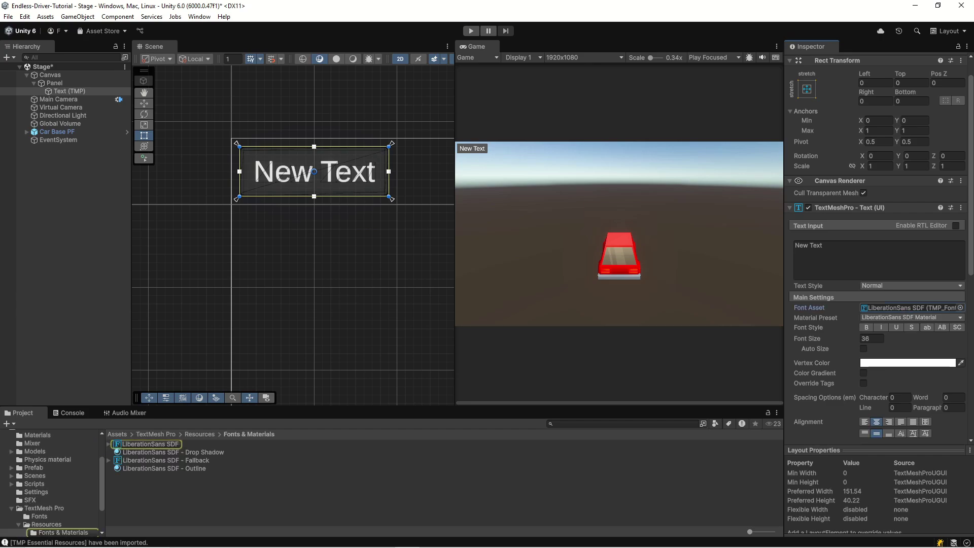
scroll(62, 468, up, 3)
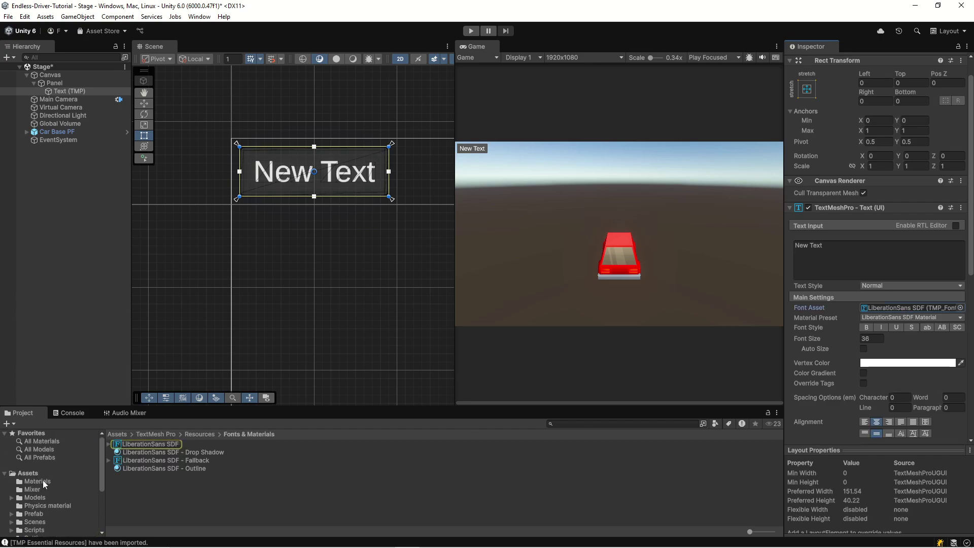
click(30, 473)
right_click(32, 474)
mouse_move(87, 196)
click(265, 197)
text(Fonts)
key(Return)
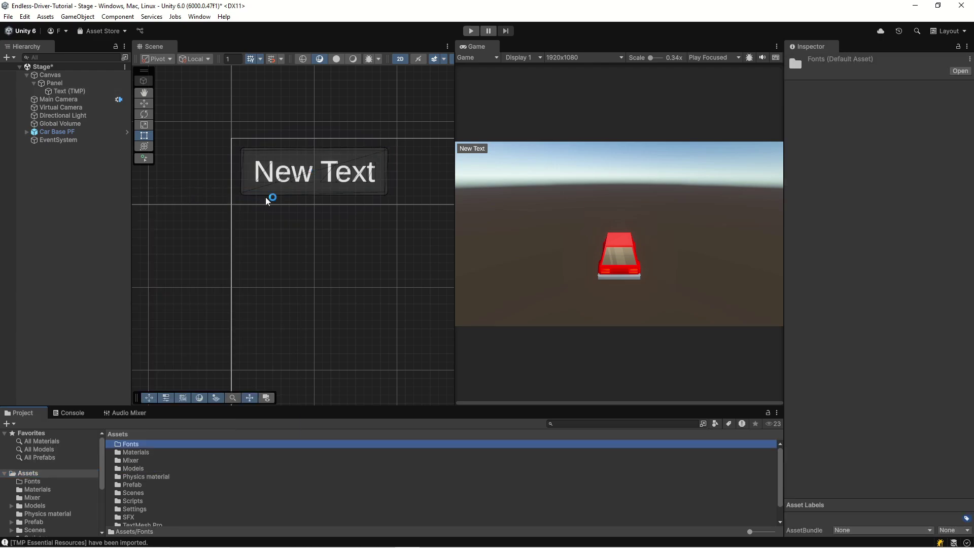
key(Return)
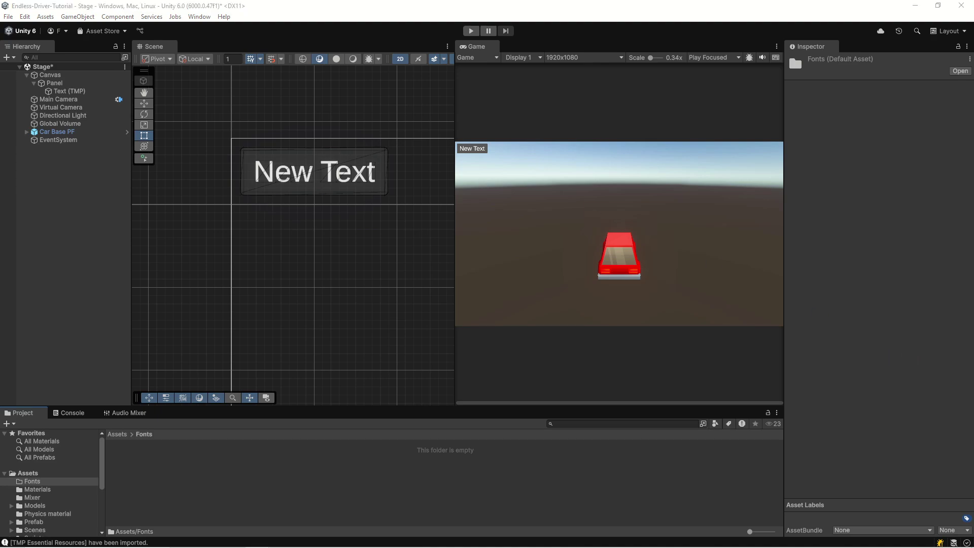
Import the RubikMonoOne-Regular font file into Fonts and try assigning it to Text (TMP).
drag(433, 460, 171, 471)
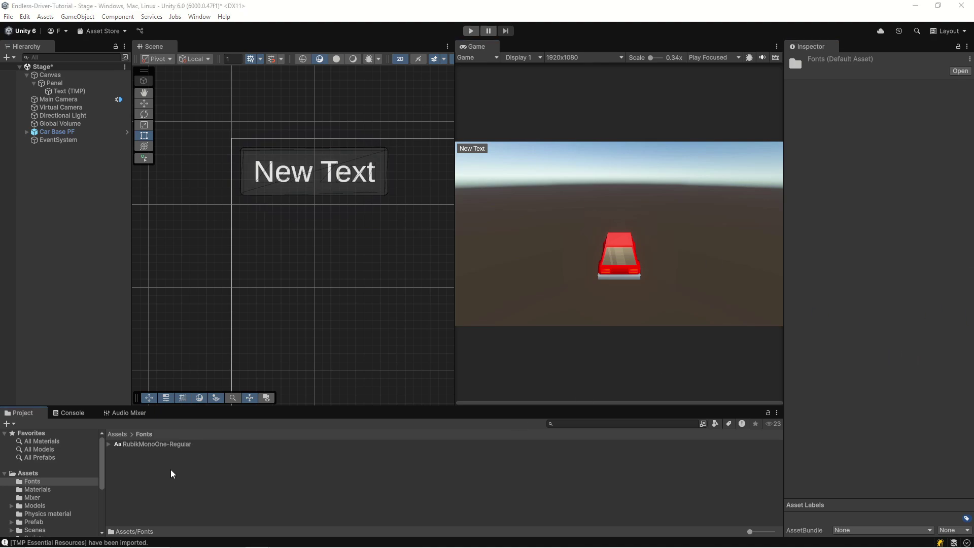
click(155, 446)
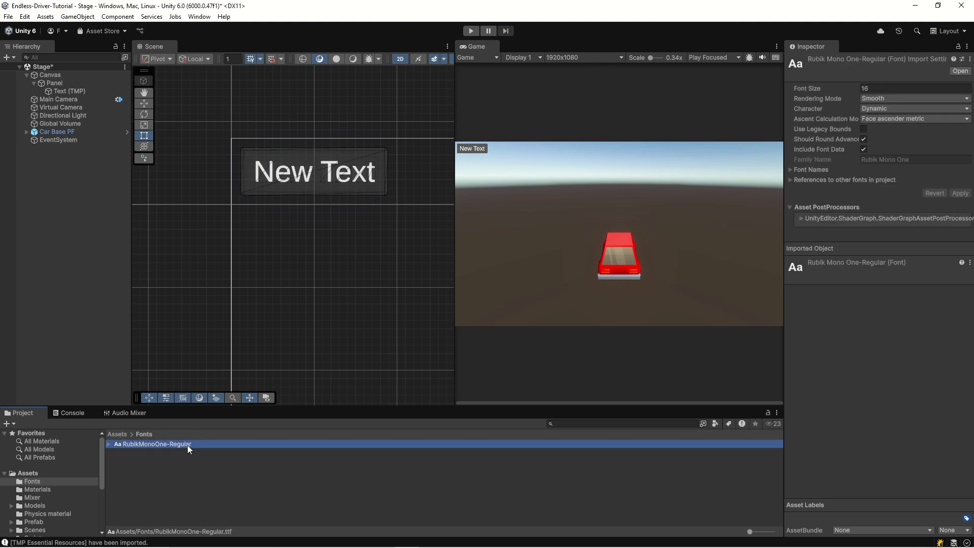
click(79, 91)
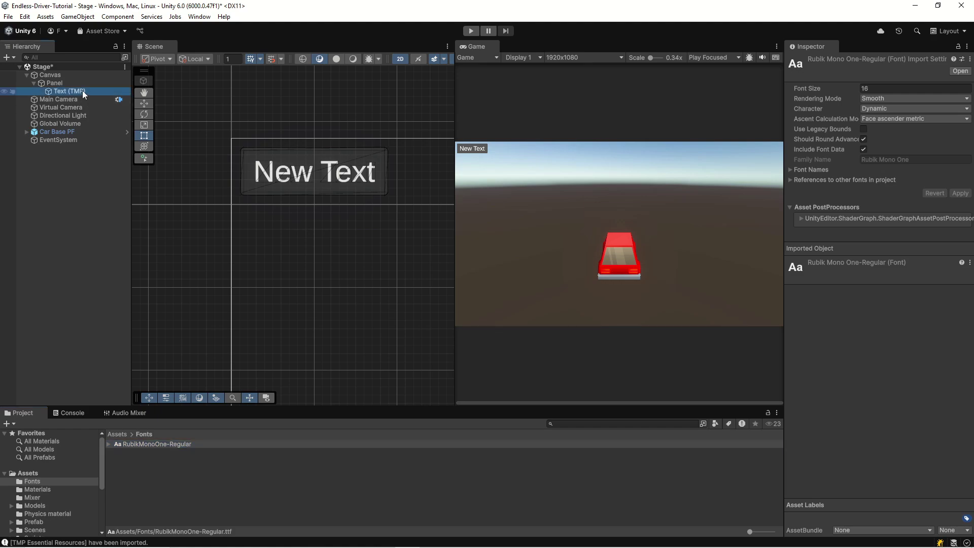
scroll(875, 272, down, 3)
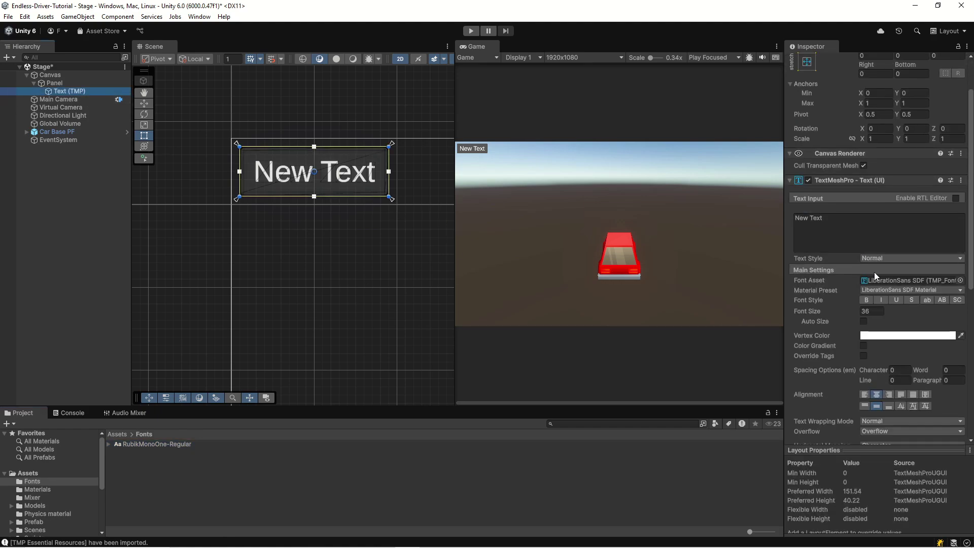
drag(159, 443, 896, 282)
Reselect the RubikMonoOne-Regular font in the Project and bring up its context menu.
click(228, 475)
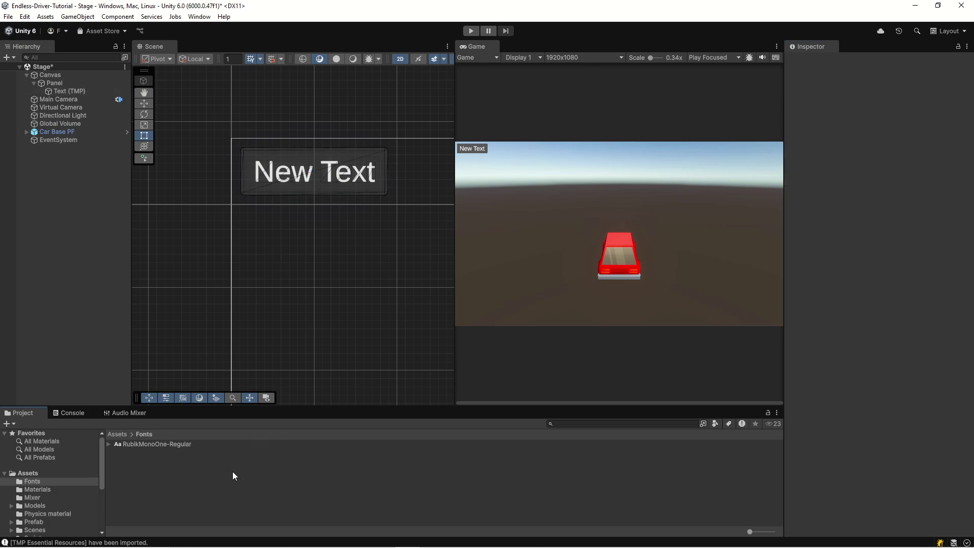
click(178, 445)
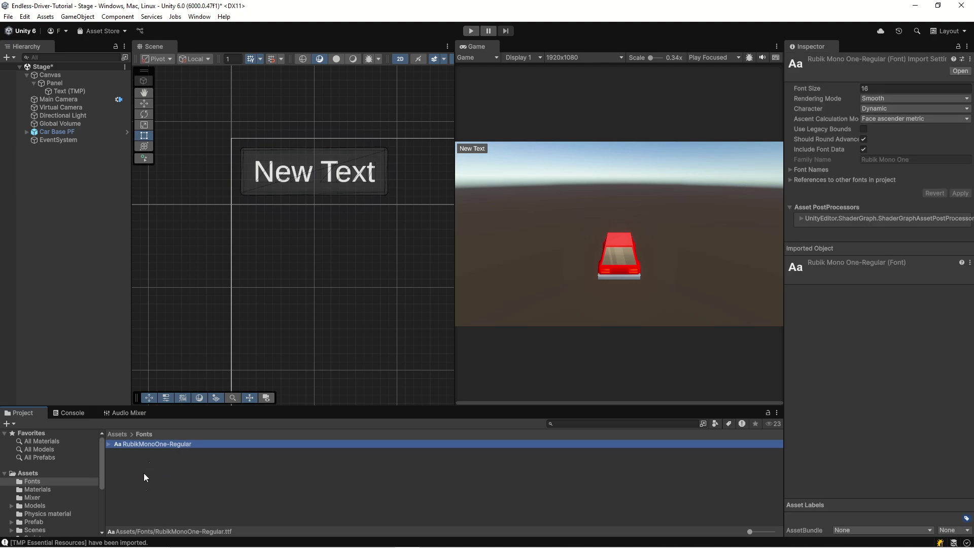
click(180, 458)
click(153, 447)
click(143, 473)
click(154, 443)
right_click(155, 442)
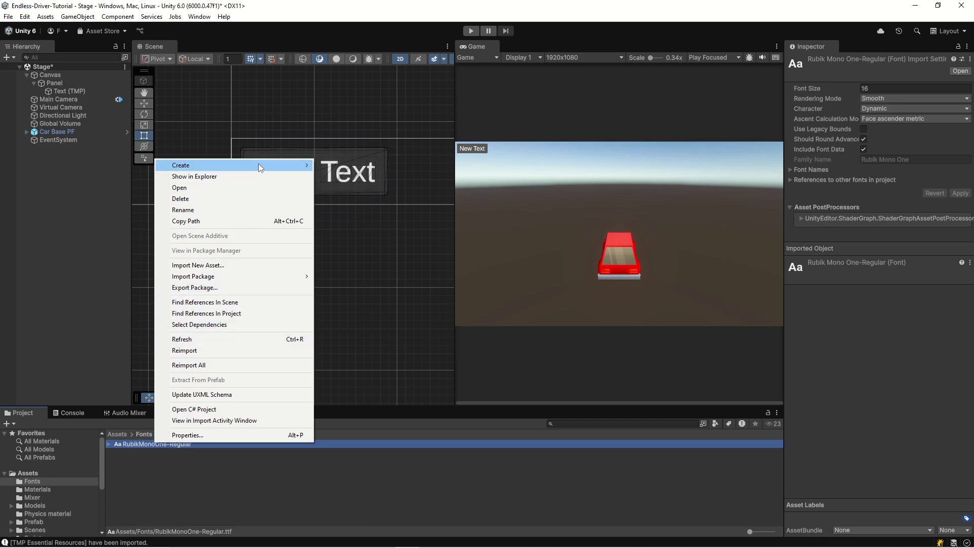
Generate the RubikMonoOne-Regular SDF asset via Create > TextMeshPro > Font Asset > SDF.
mouse_move(285, 164)
mouse_move(376, 358)
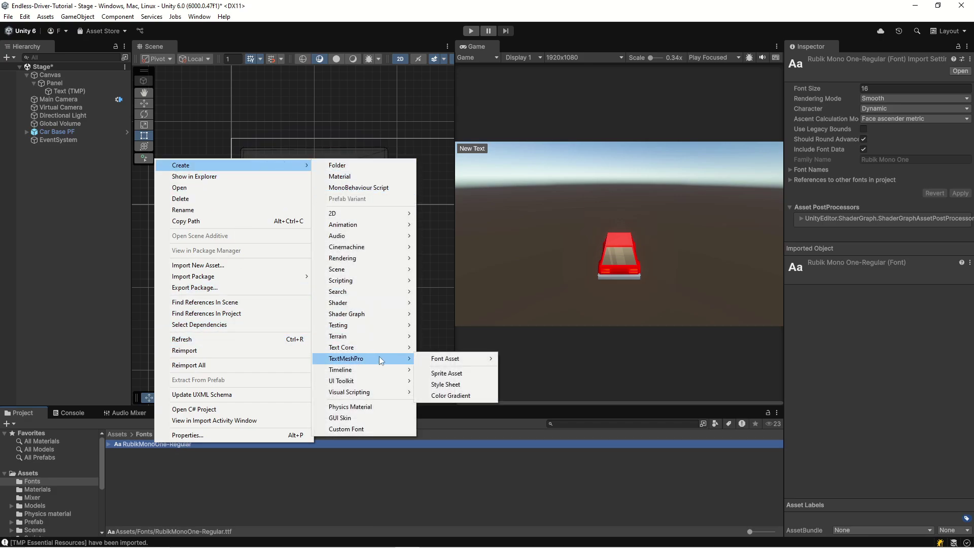
mouse_move(471, 358)
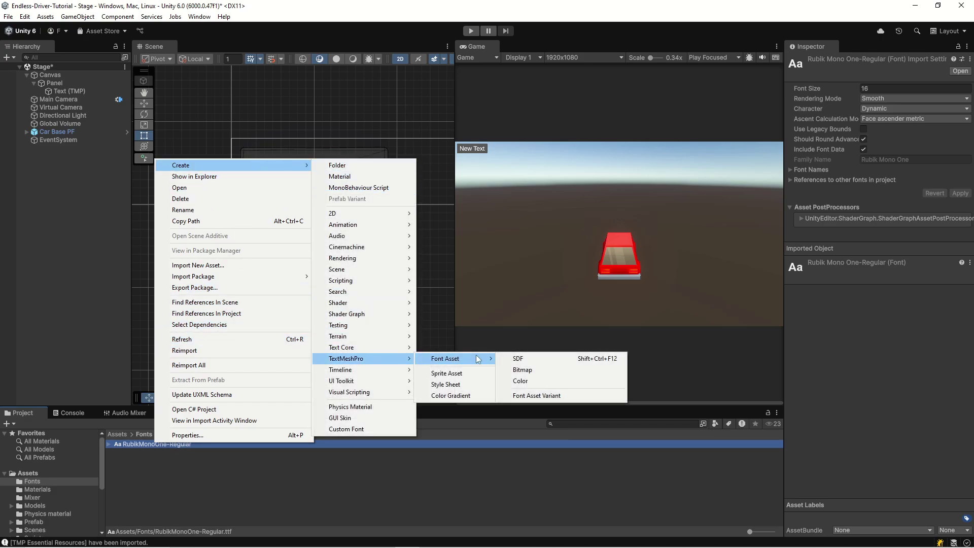
click(539, 359)
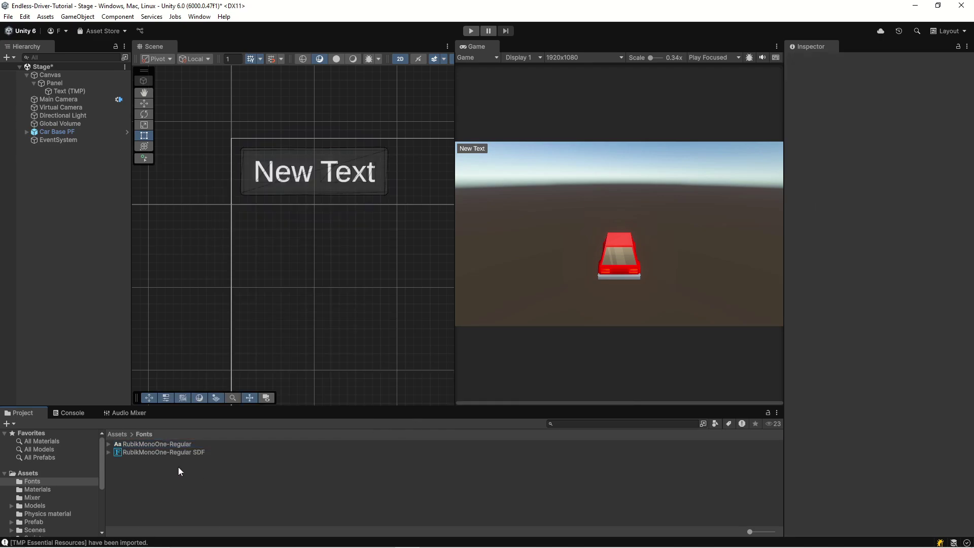
click(176, 451)
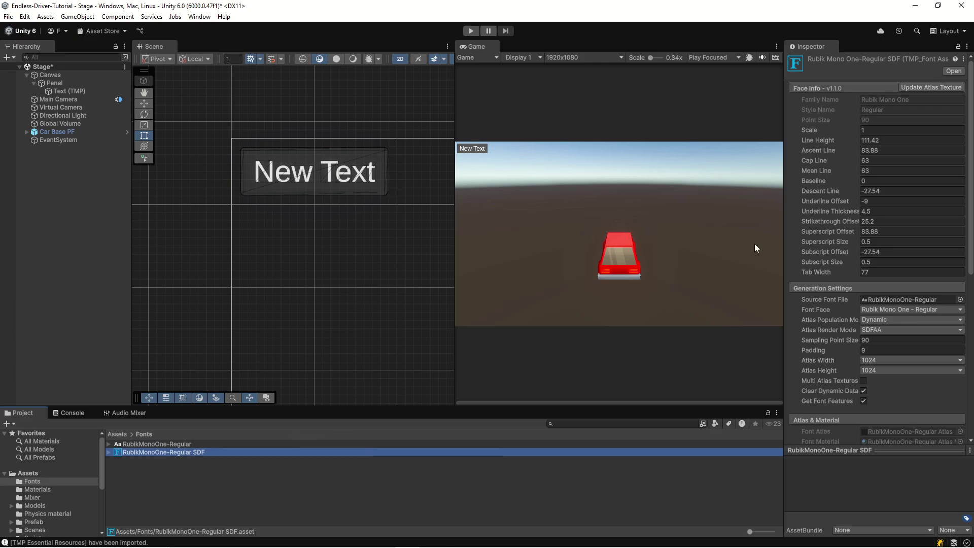
click(108, 452)
key(Left)
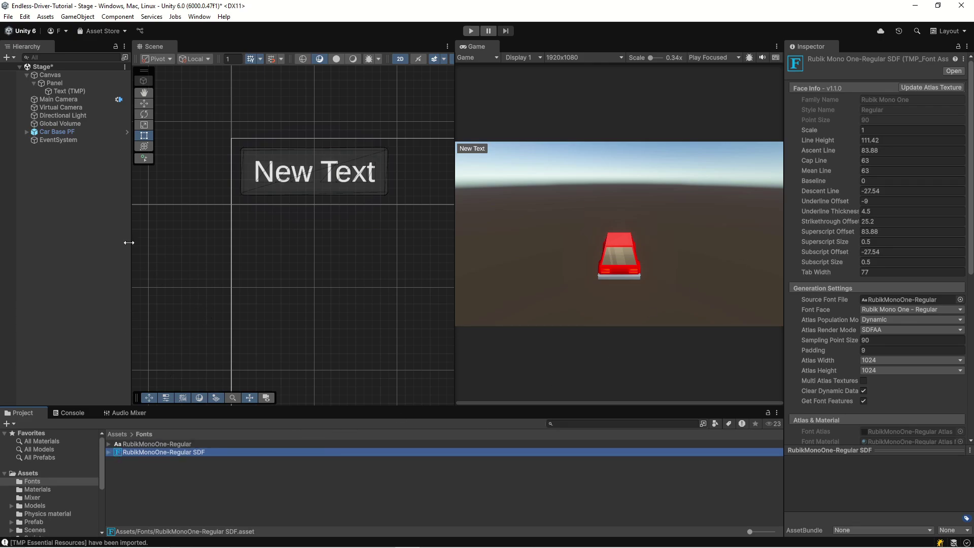
Assign the RubikMonoOne-Regular SDF font asset to Text (TMP) and enable Auto Size.
click(65, 90)
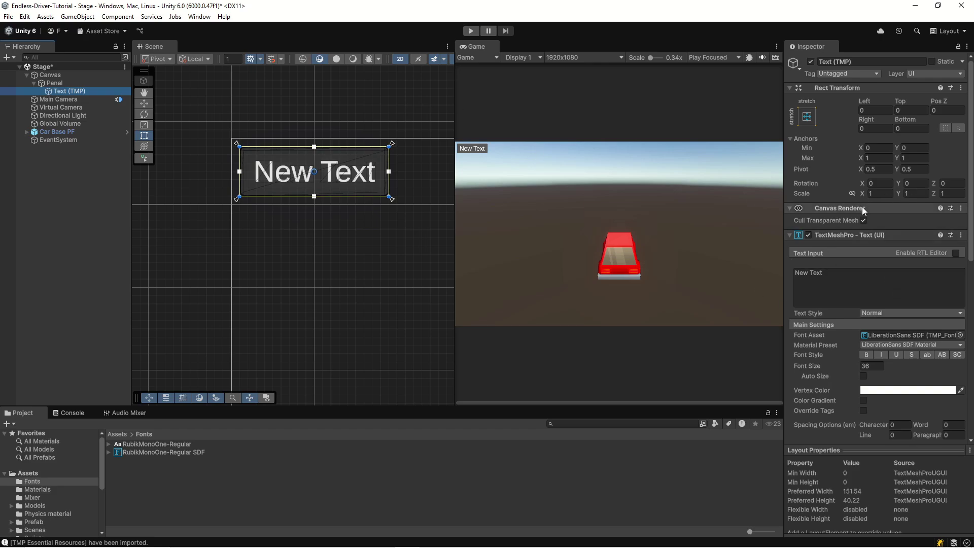
drag(163, 452, 931, 339)
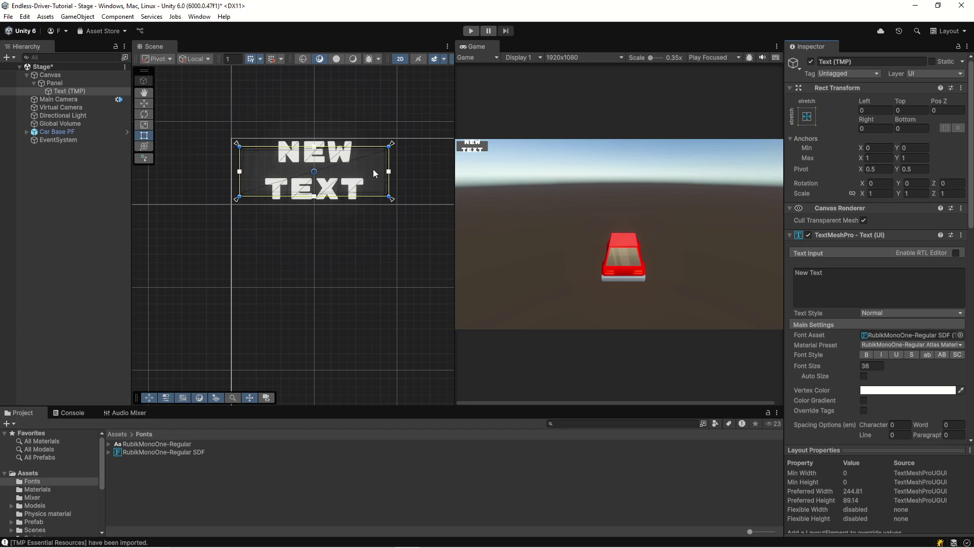
scroll(872, 299, down, 2)
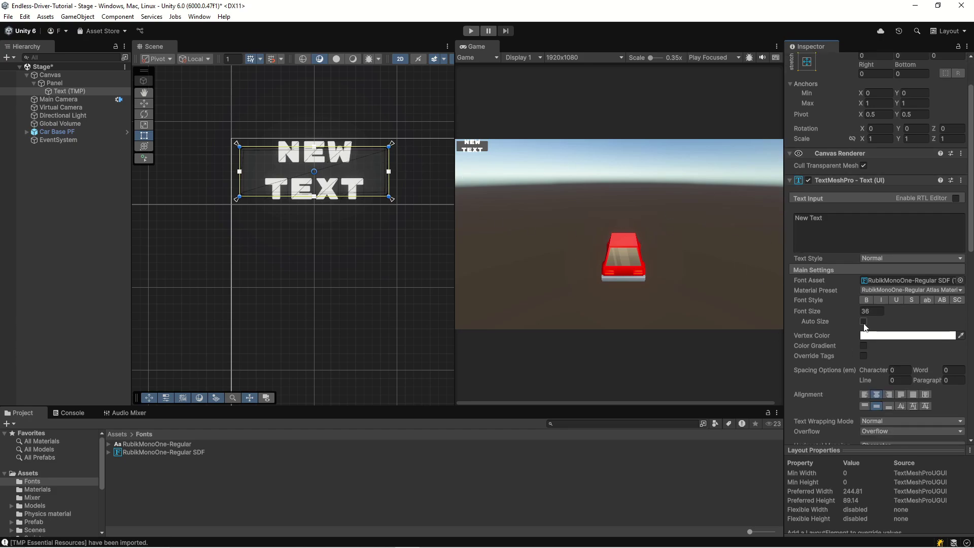
click(863, 321)
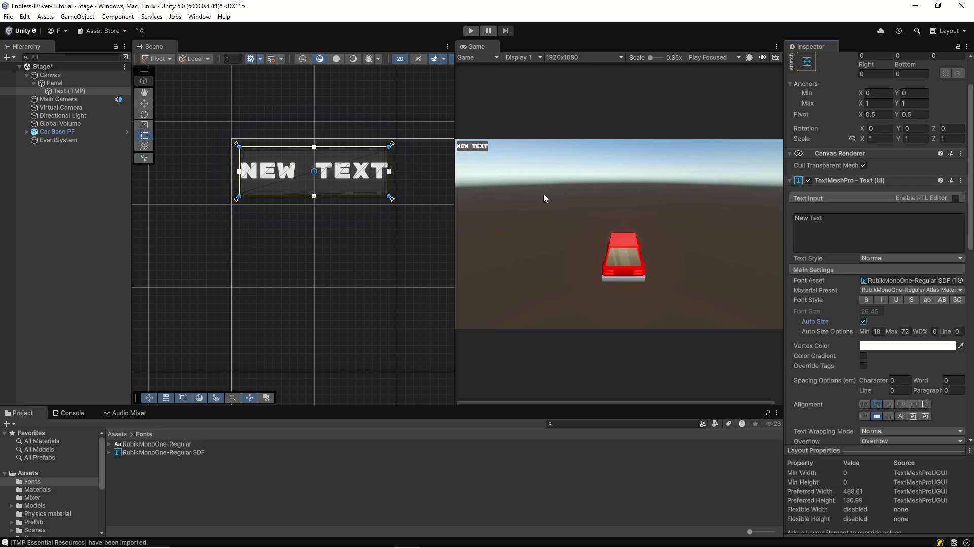
Replace 'New Text' with 000000 and reset the Game view to normal scale.
click(822, 226)
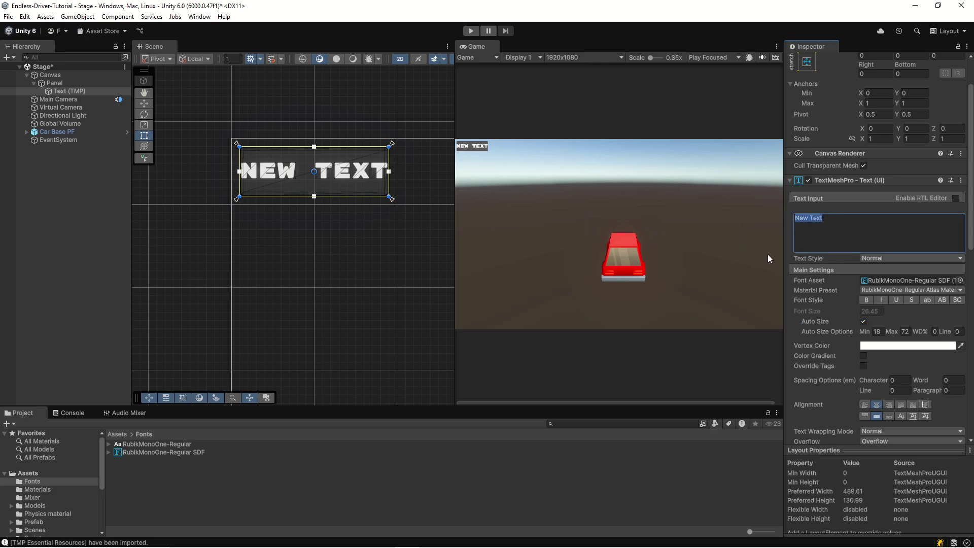
text(000000)
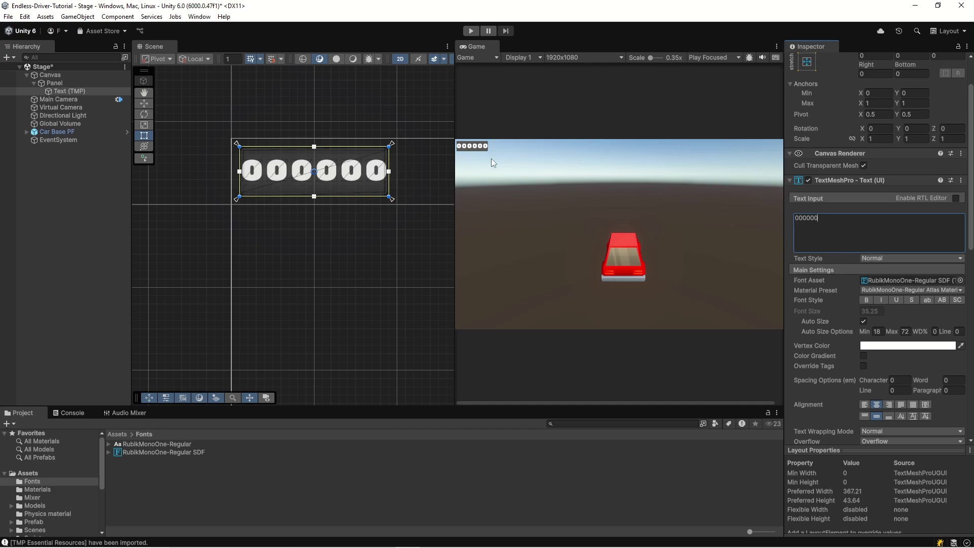
scroll(489, 160, up, 1)
scroll(536, 176, down, 3)
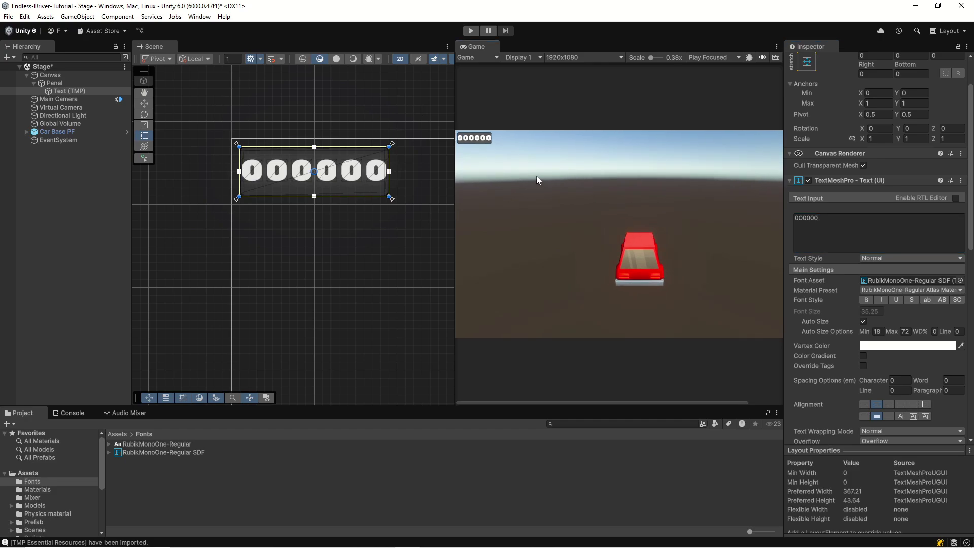
click(649, 59)
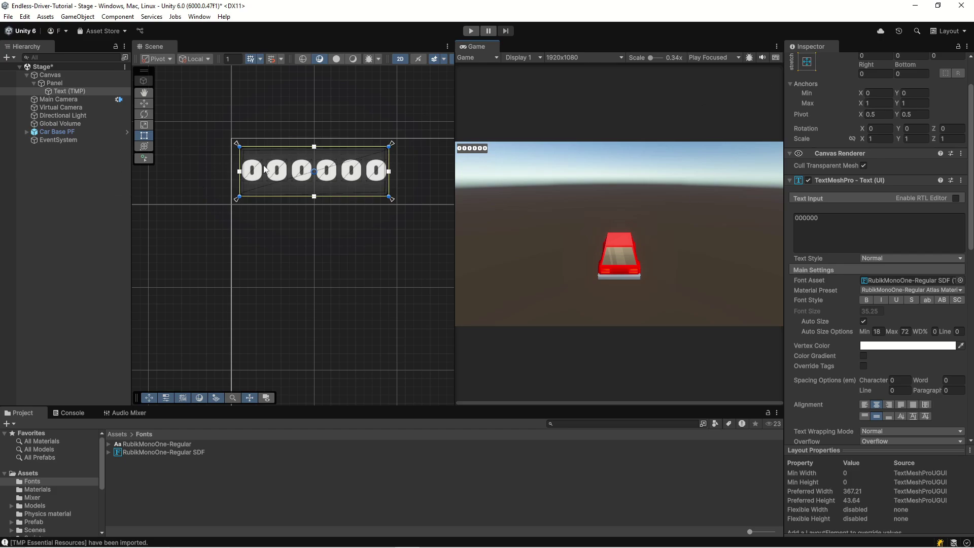
scroll(932, 142, up, 3)
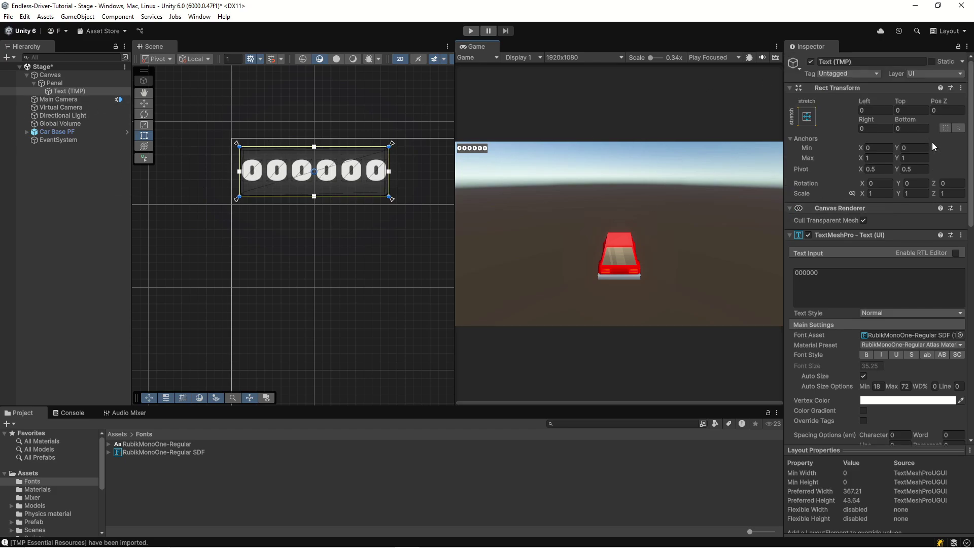
Inset the text box 10 from the left and select its 000000 content.
click(875, 110)
text(10)
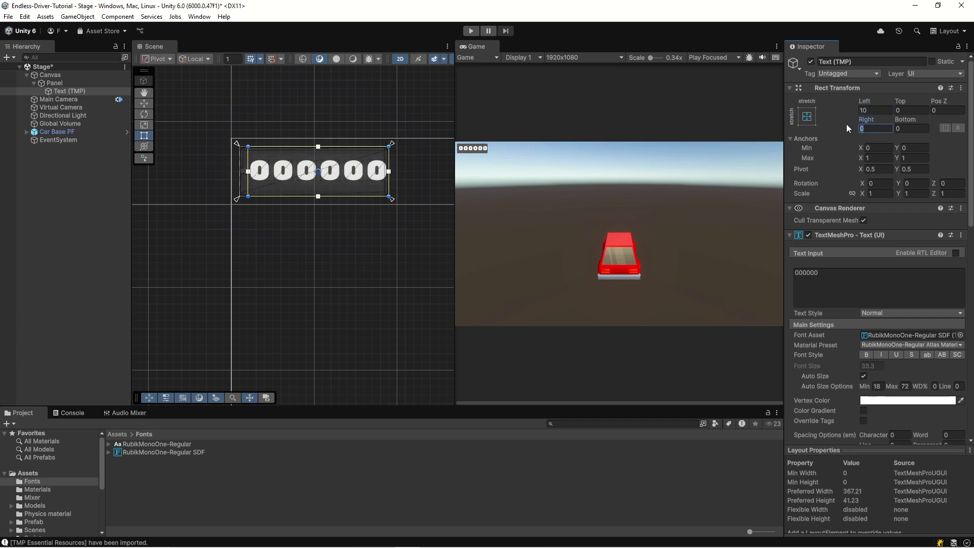
text(10)
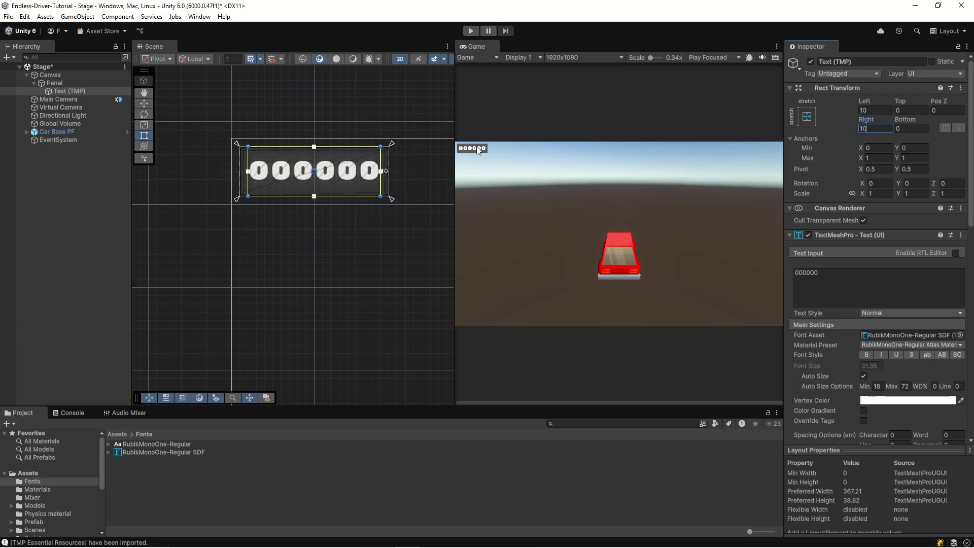
click(834, 275)
scroll(854, 319, down, 5)
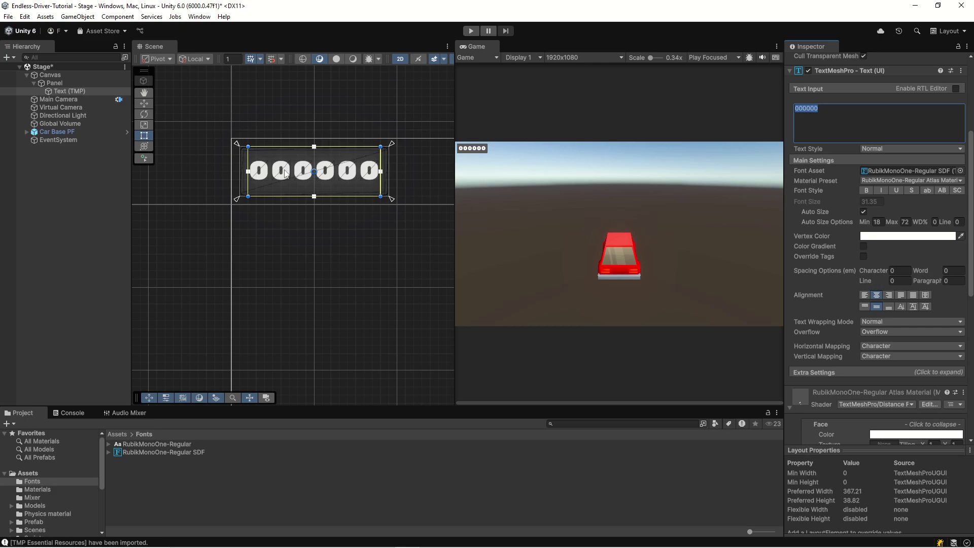
Set the Character spacing to 0 in Spacing Options.
scroll(313, 183, up, 3)
scroll(311, 218, up, 3)
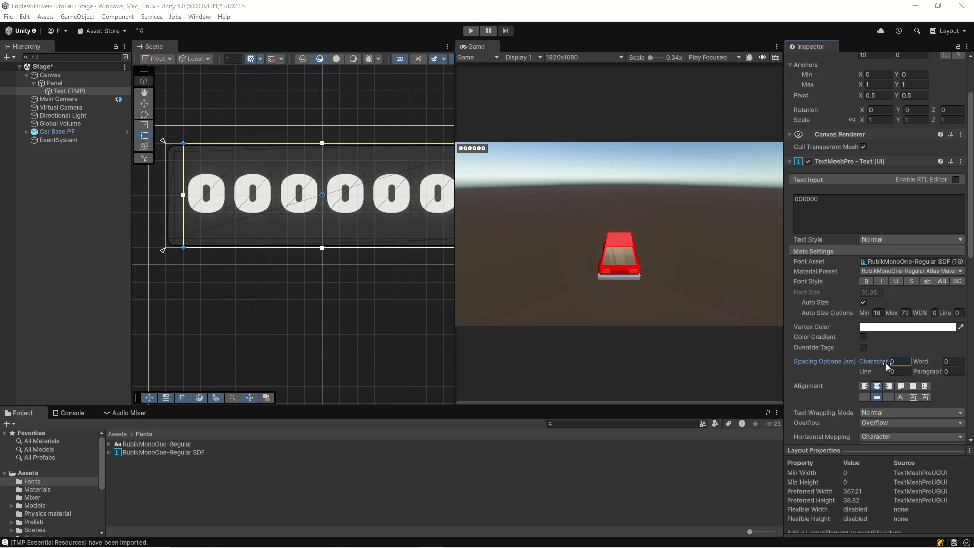
drag(884, 363, 863, 363)
drag(788, 364, 574, 347)
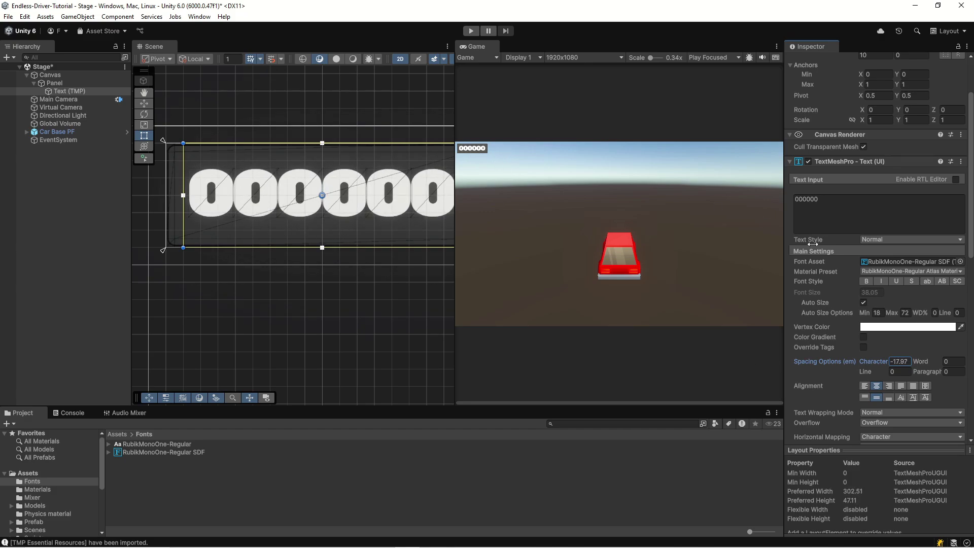
text(0)
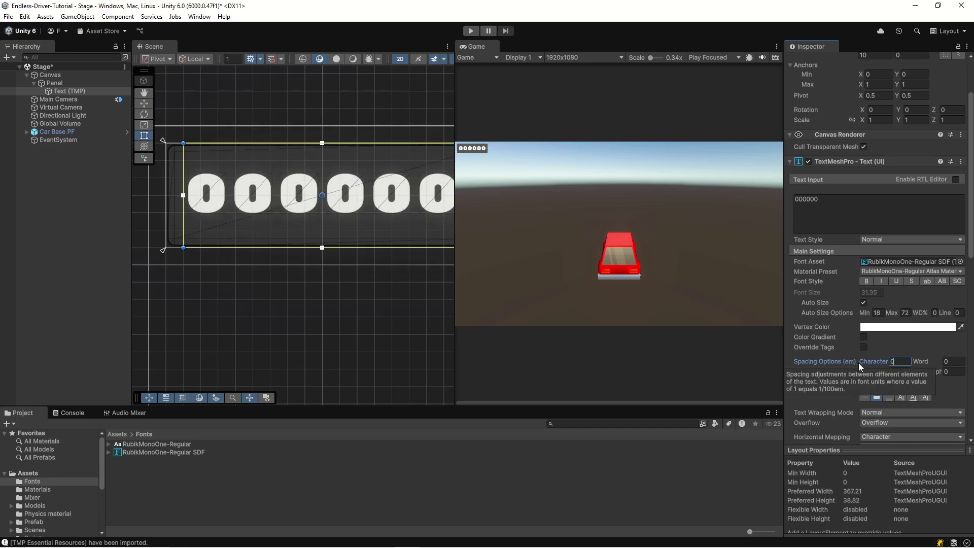
scroll(887, 290, down, 10)
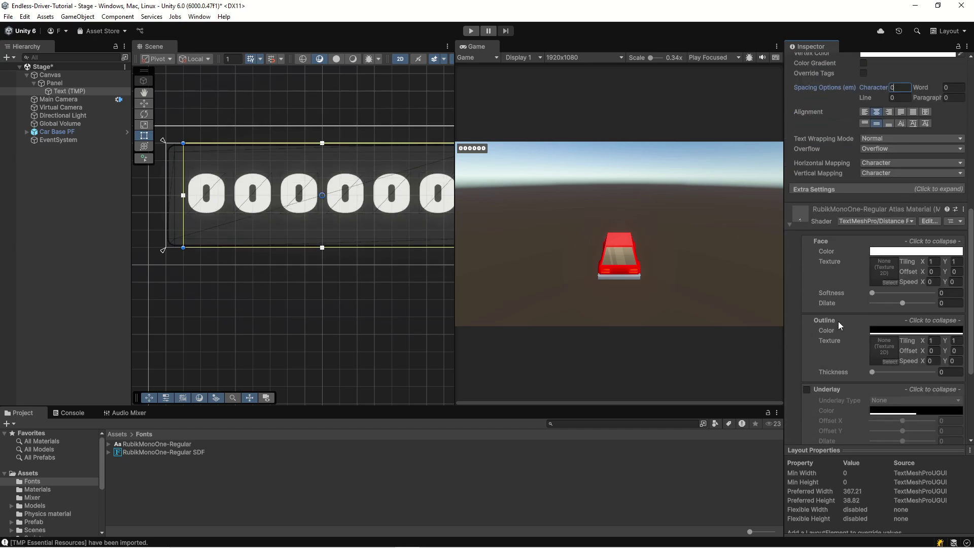
Give the 000000 digits a black outline with thickness 0.35.
scroll(827, 305, down, 2)
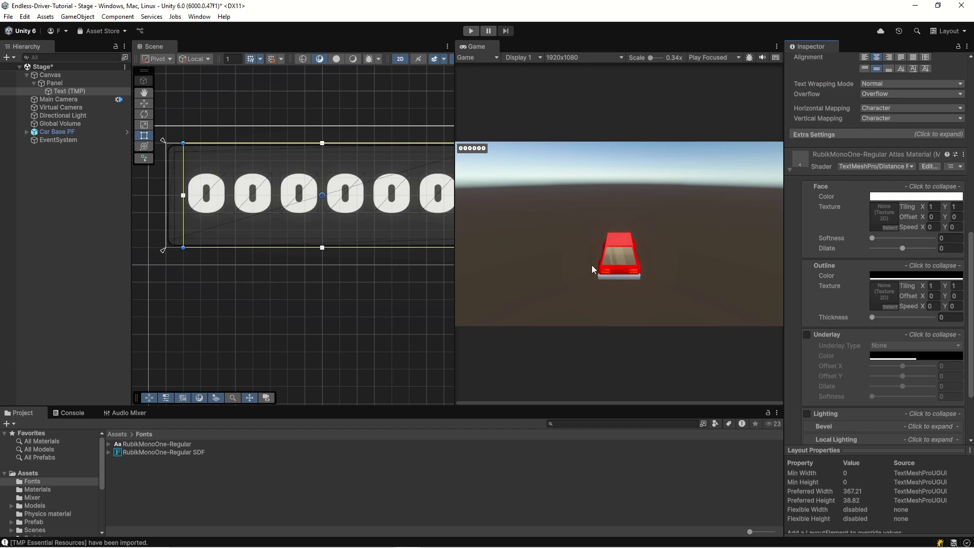
click(947, 319)
drag(875, 317, 893, 317)
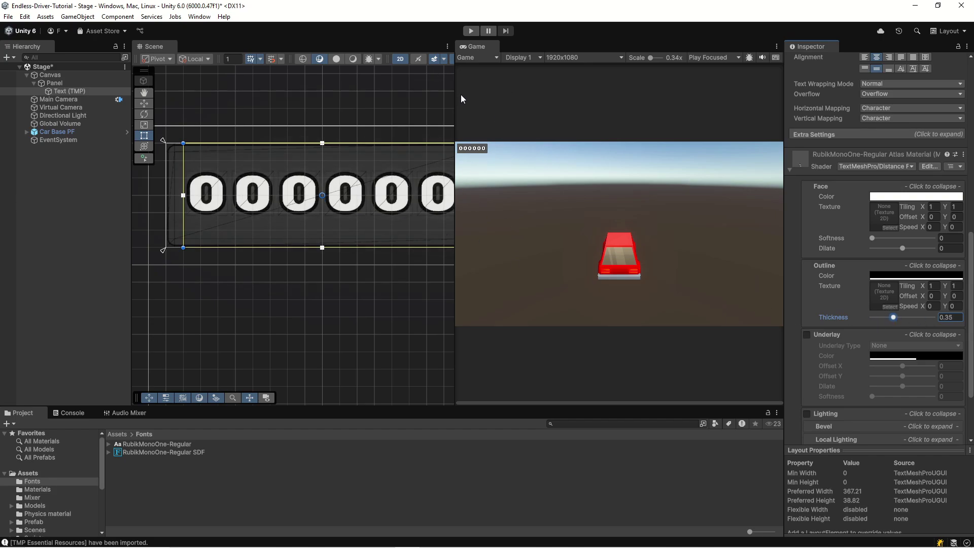
scroll(285, 295, down, 5)
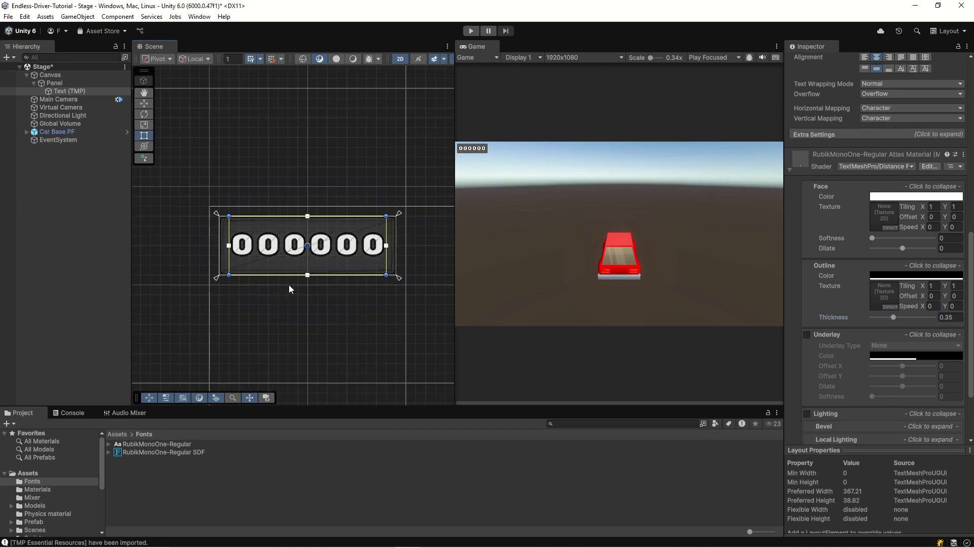
scroll(310, 240, up, 3)
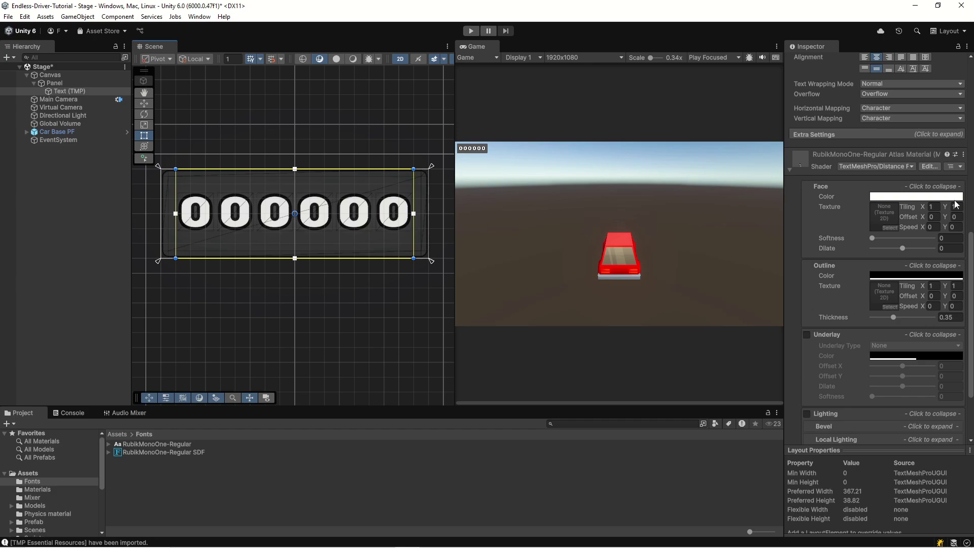
scroll(845, 255, up, 10)
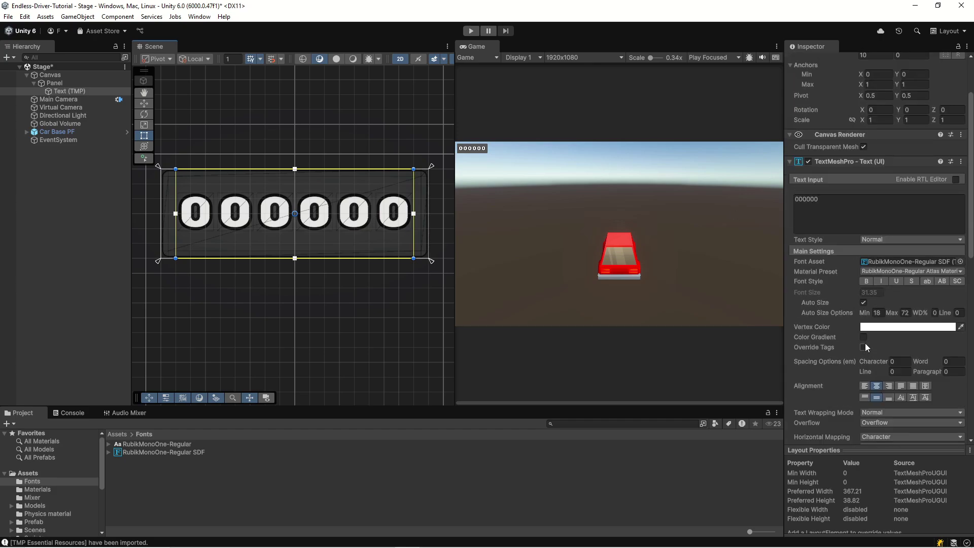
Tighten the Character spacing to -6.78.
drag(887, 359, 805, 371)
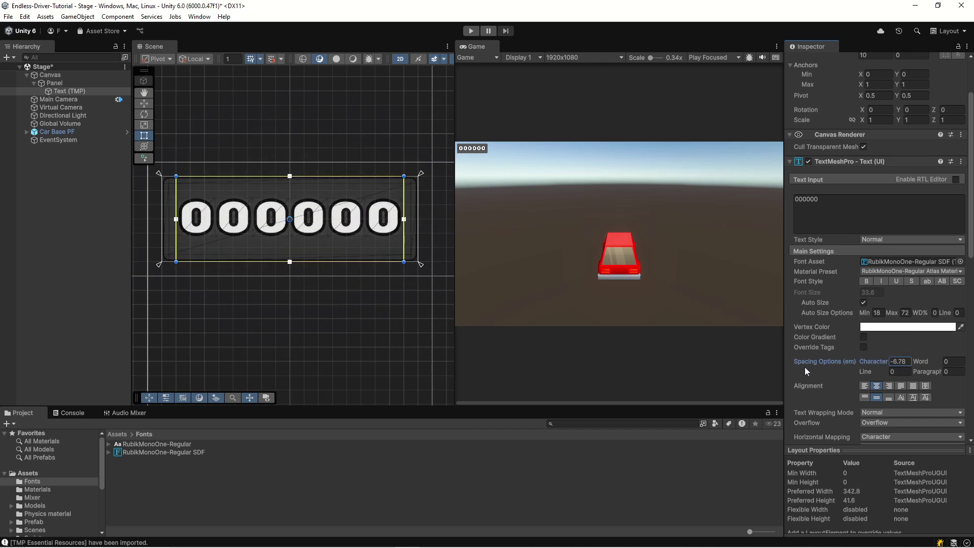
scroll(805, 367, up, 2)
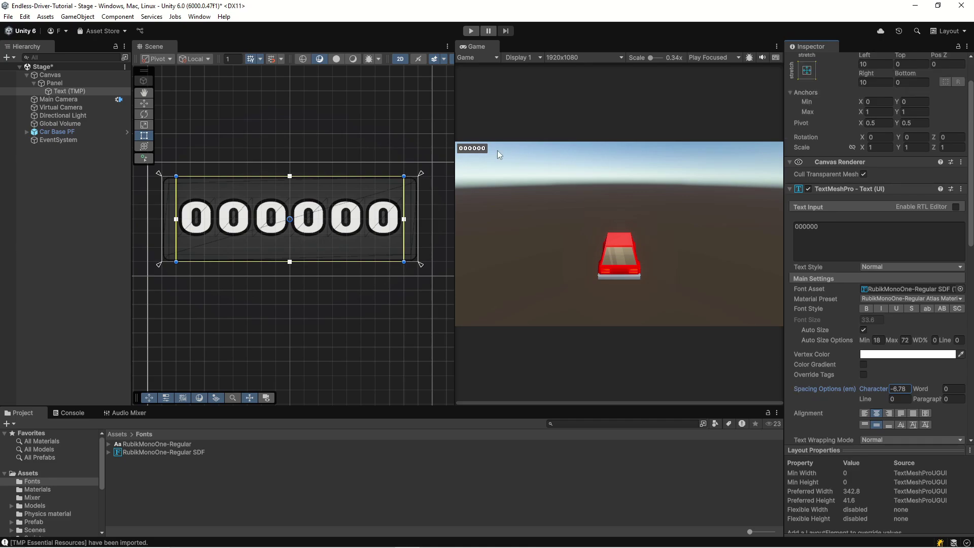
scroll(299, 277, down, 1)
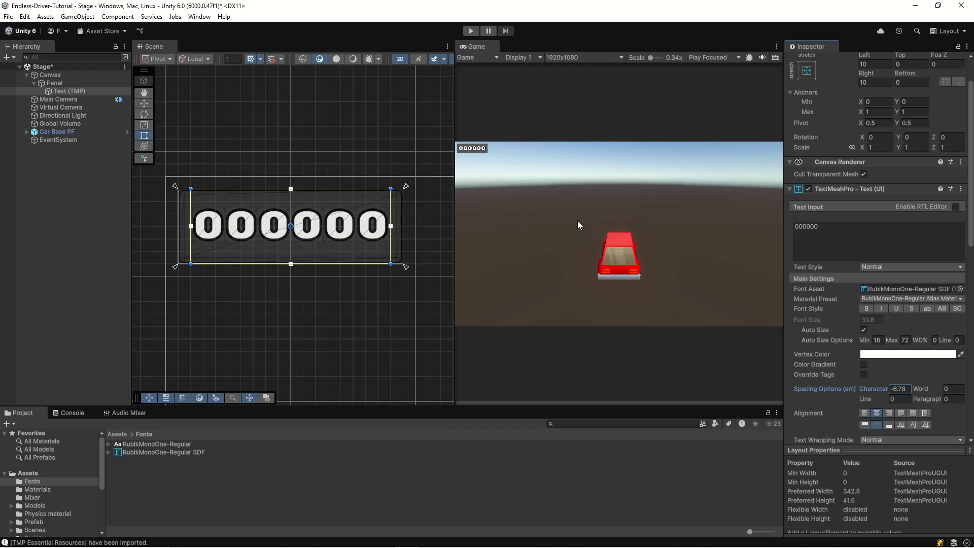
middle_drag(327, 185, 271, 155)
scroll(284, 196, down, 3)
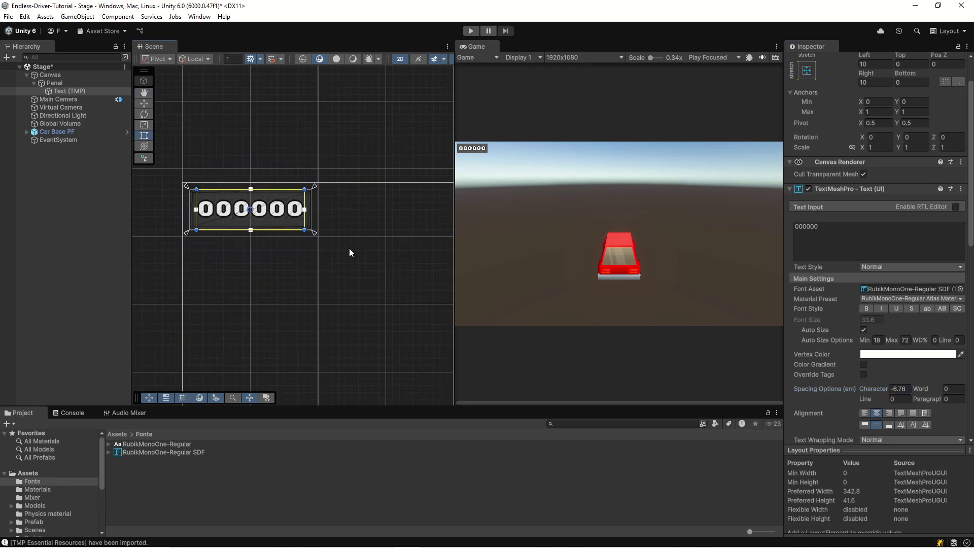
click(244, 229)
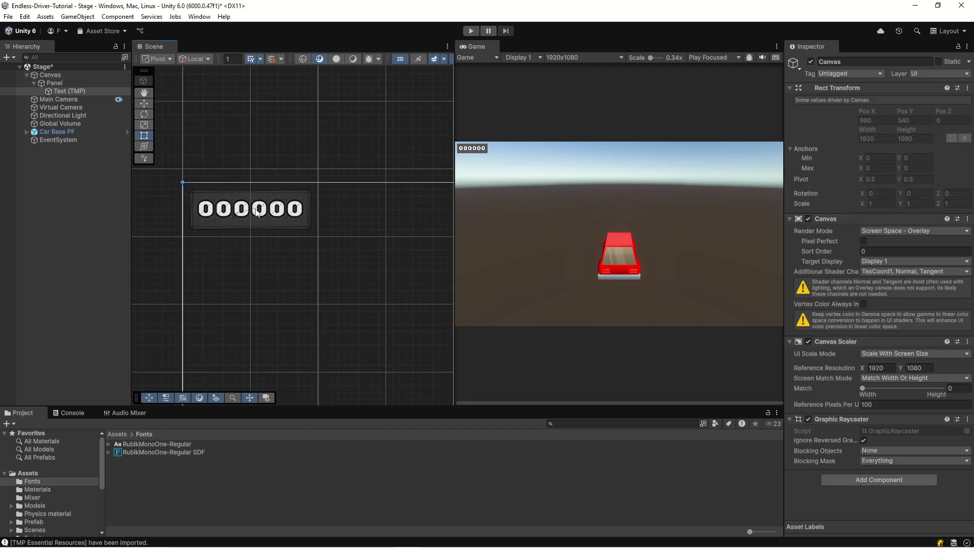
Pan and zoom the Scene view to show the whole canvas and its top-left corner.
click(256, 210)
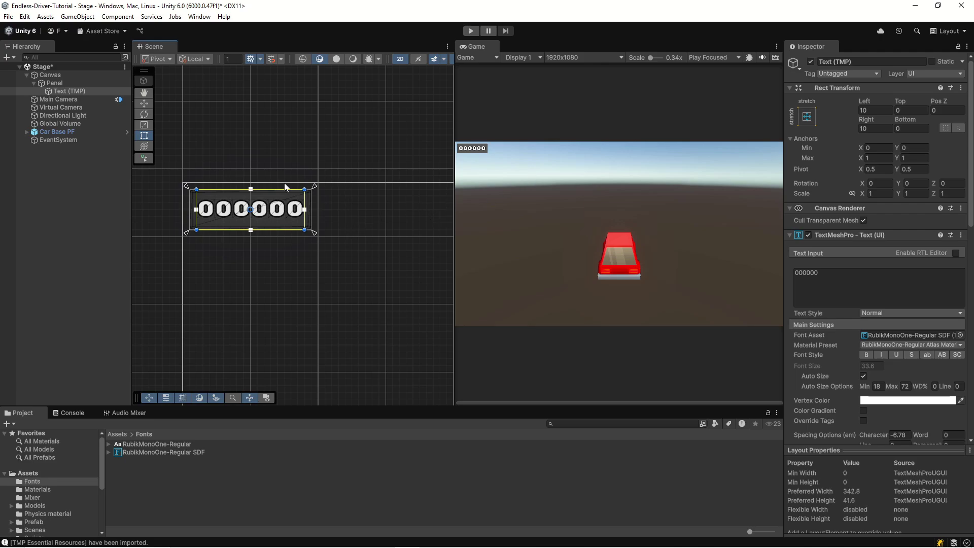
click(379, 249)
scroll(376, 256, down, 1)
scroll(284, 213, down, 4)
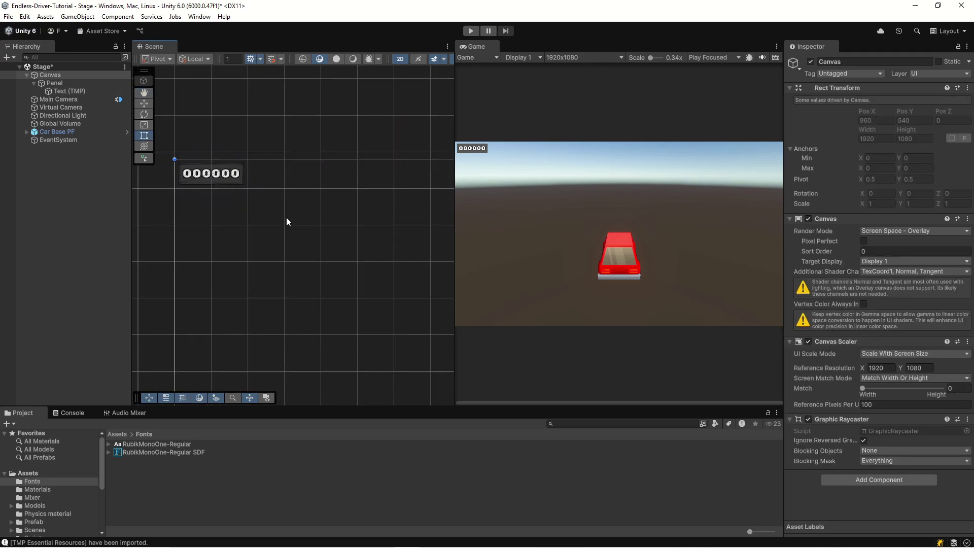
middle_drag(398, 254, 267, 248)
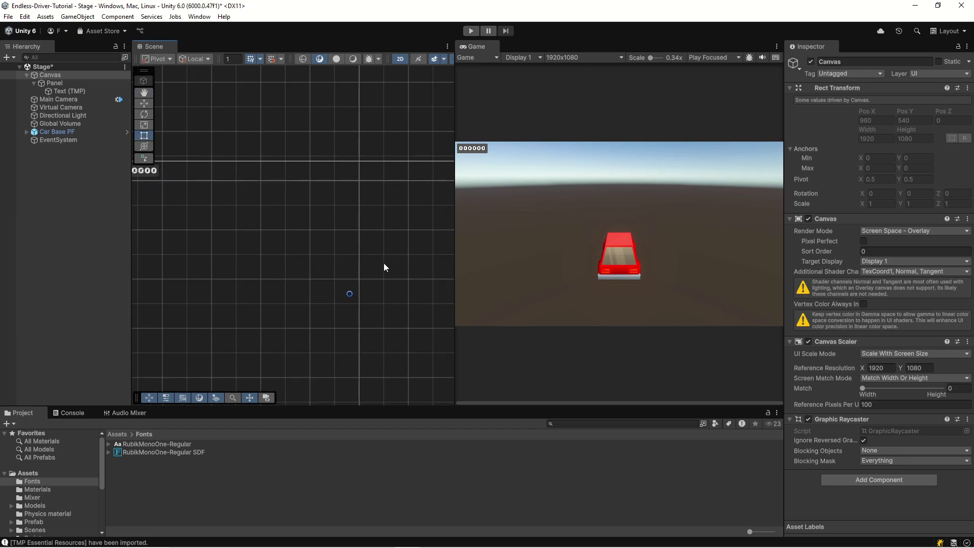
scroll(383, 267, down, 2)
mouse_move(380, 276)
middle_down()
mouse_move(402, 255)
mouse_move(385, 271)
middle_up()
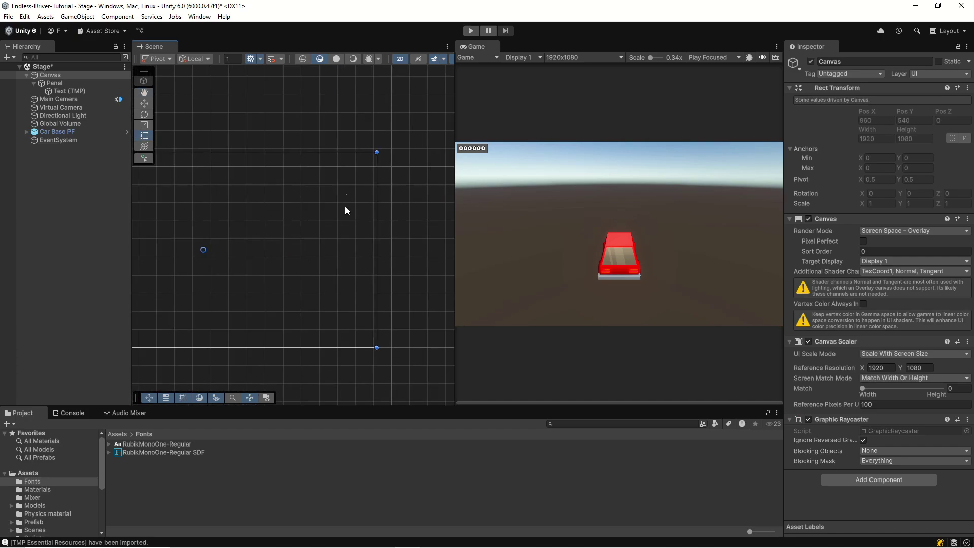
scroll(317, 268, down, 1)
middle_drag(317, 267, 347, 283)
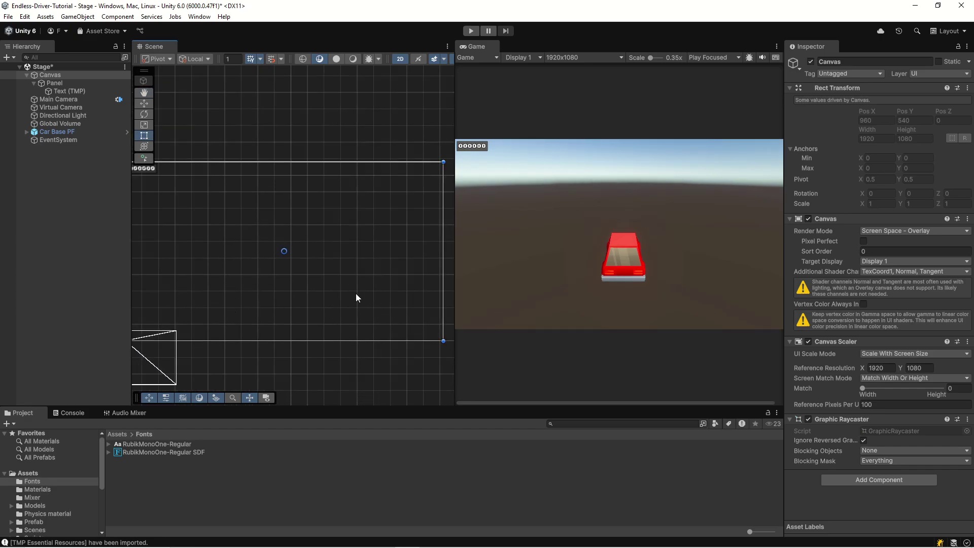
scroll(263, 263, up, 4)
middle_drag(263, 264, 378, 320)
scroll(269, 250, up, 1)
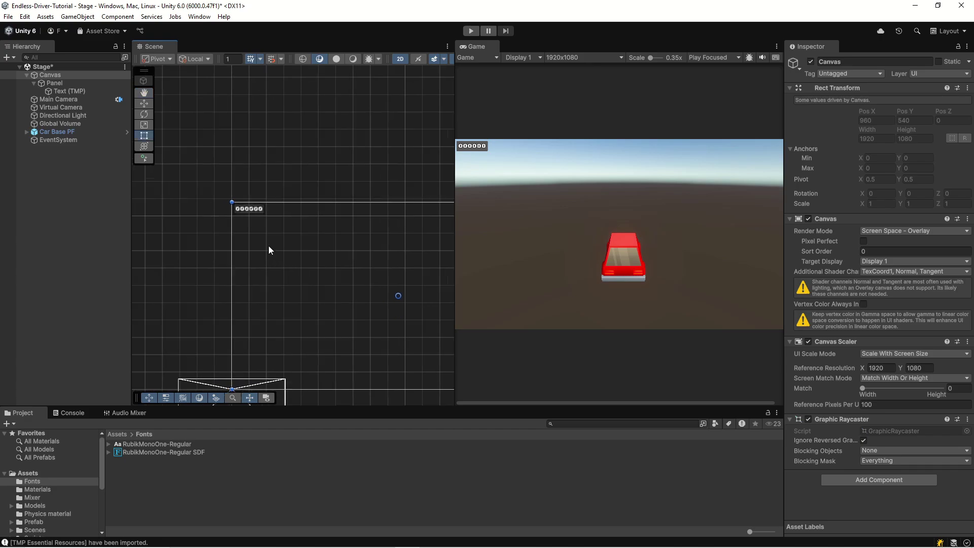
scroll(279, 252, down, 3)
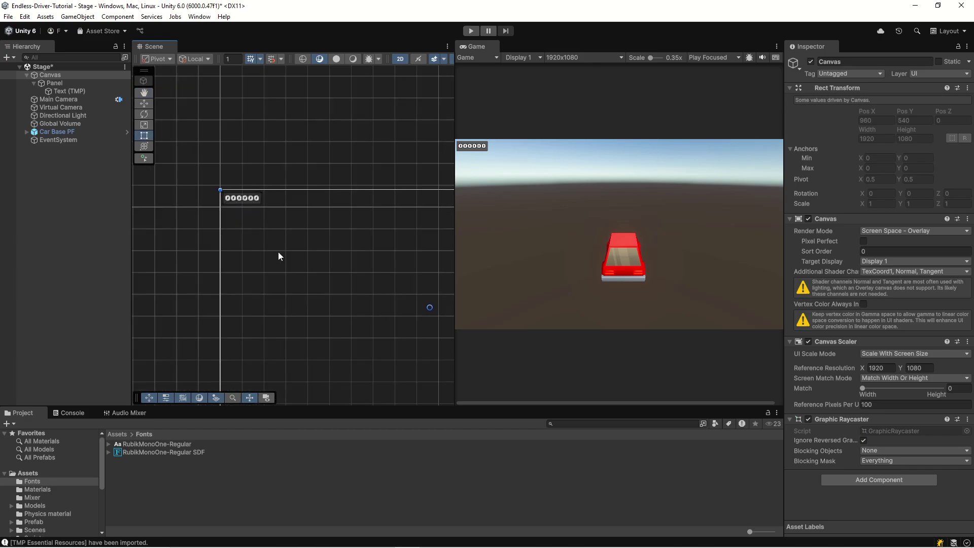
Frame the score text with F, then select the 180 × 60 Panel.
click(238, 191)
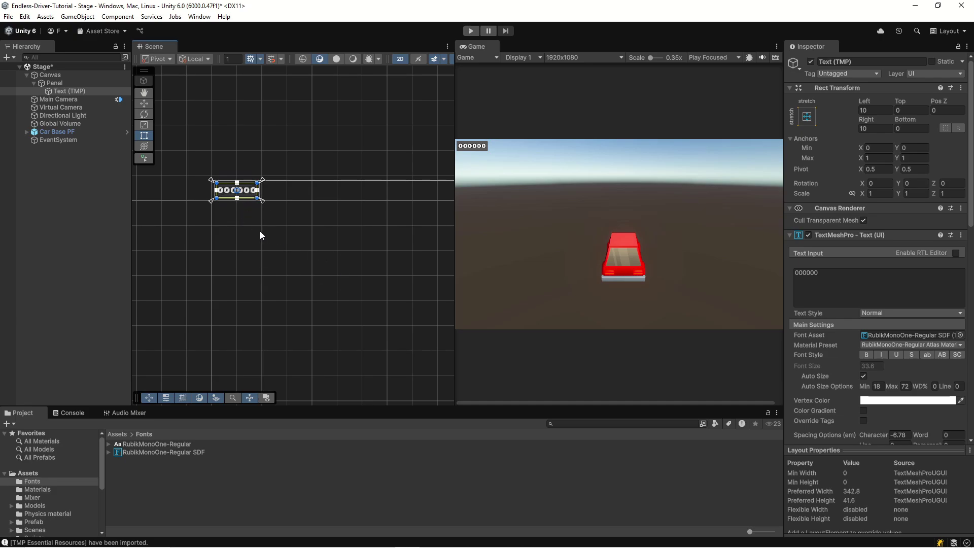
scroll(337, 331, down, 1)
middle_drag(337, 331, 398, 320)
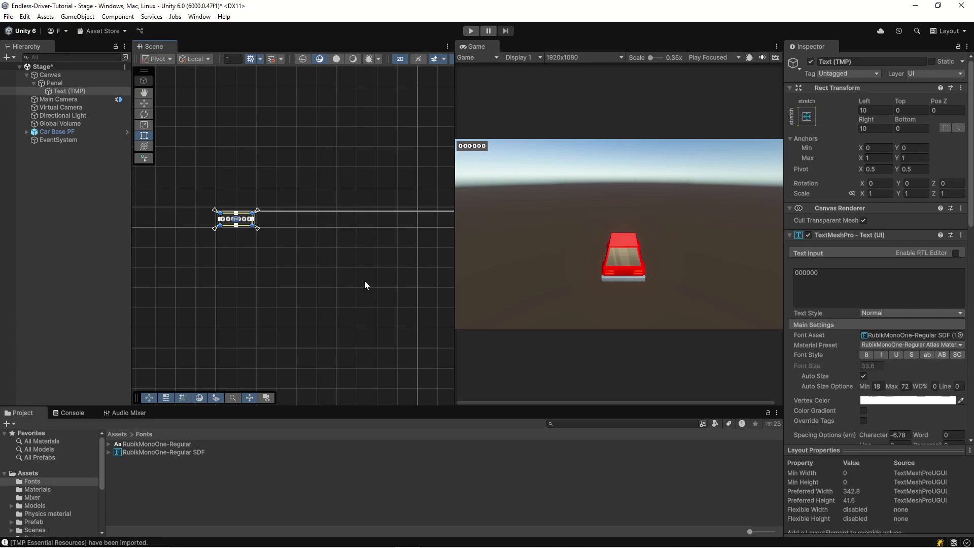
scroll(364, 281, down, 3)
middle_drag(407, 294, 346, 290)
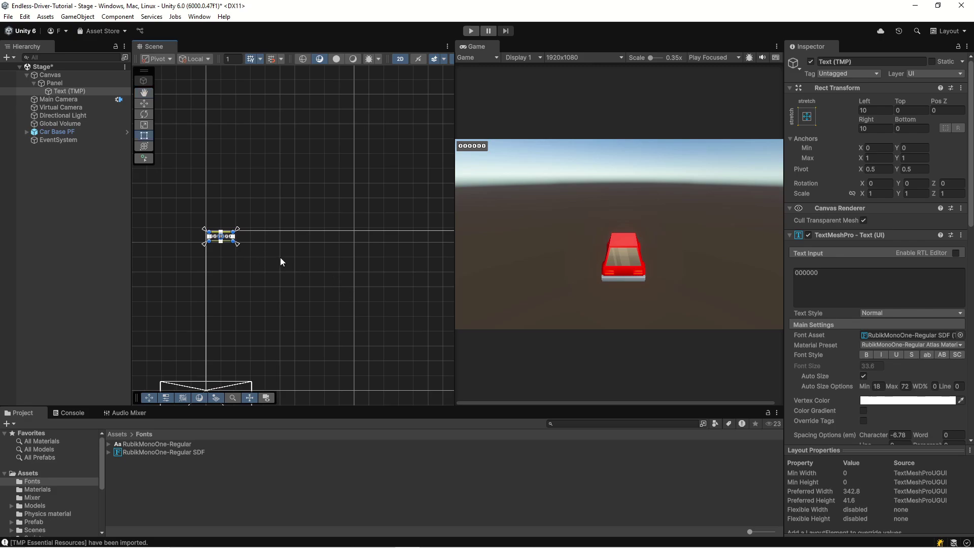
scroll(257, 236, up, 2)
middle_drag(256, 237, 354, 211)
scroll(361, 210, up, 2)
scroll(361, 210, up, 1)
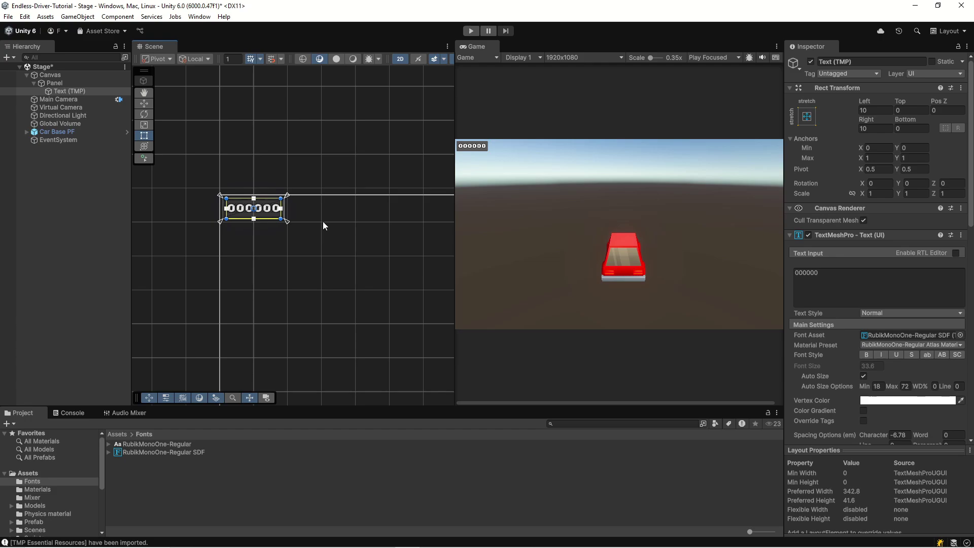
scroll(324, 226, up, 2)
key(f)
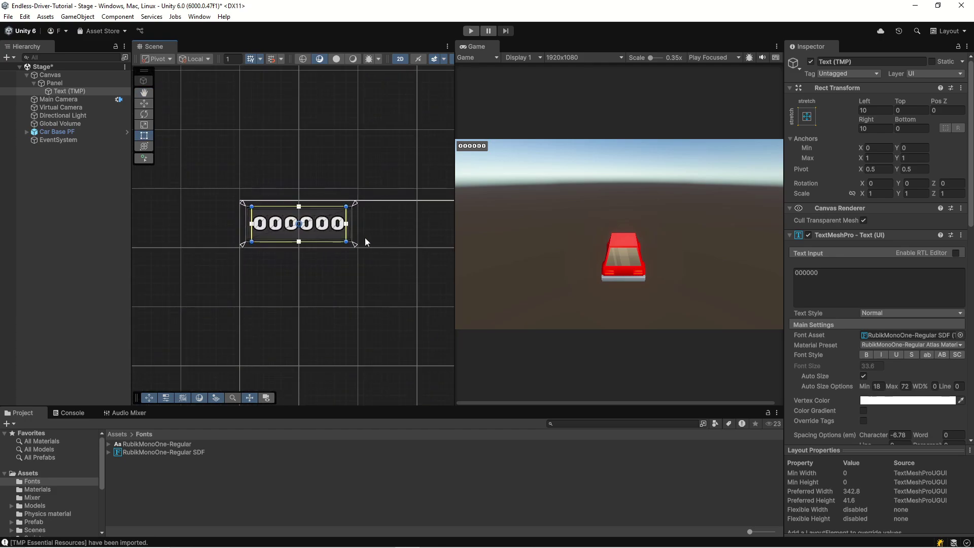
scroll(354, 253, down, 2)
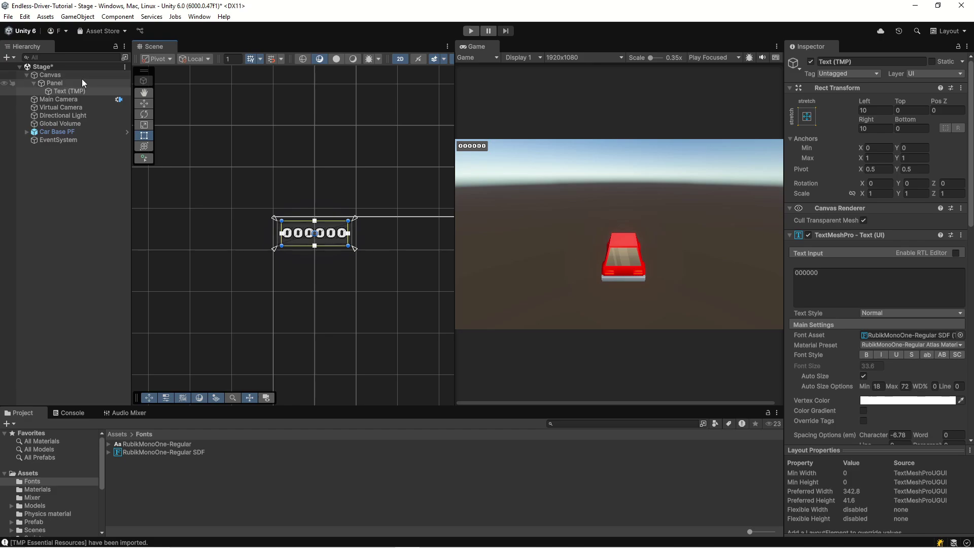
click(54, 83)
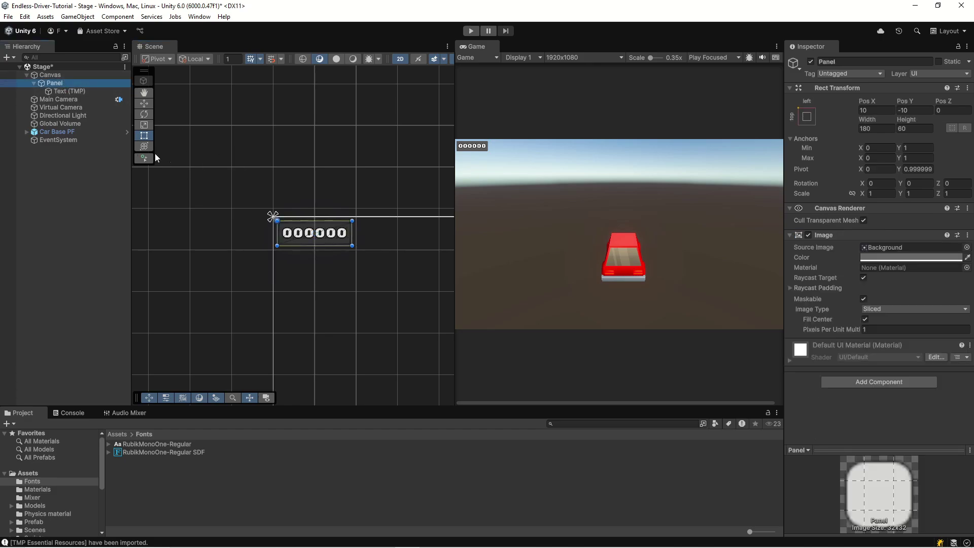